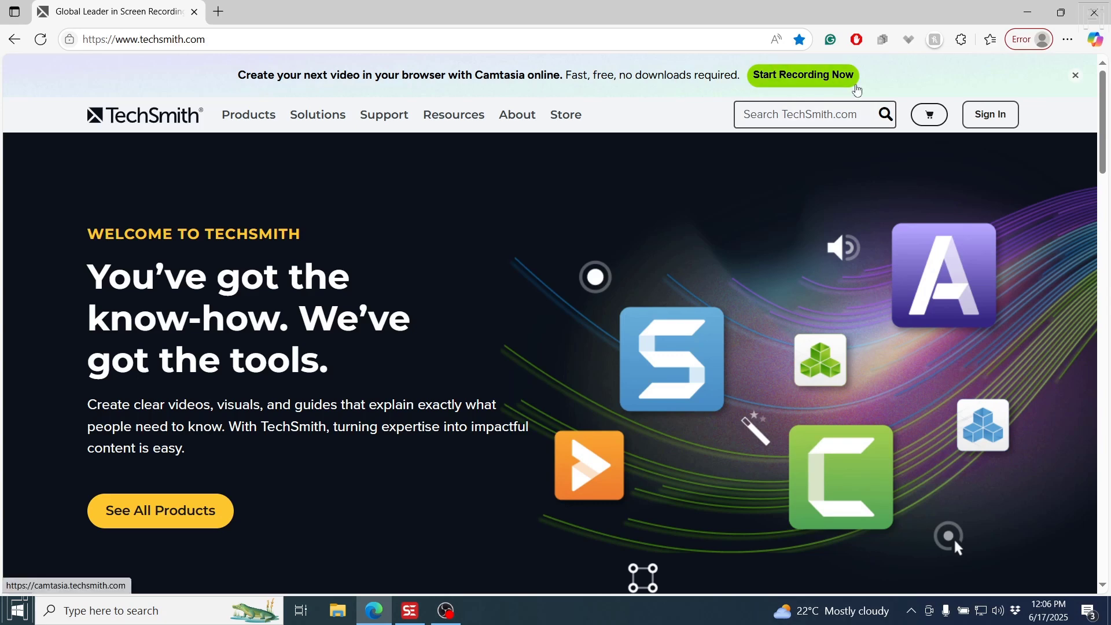
# Open Camtasia online from the TechSmith site and agree to its Terms of Service.
pyautogui.click(796, 80)
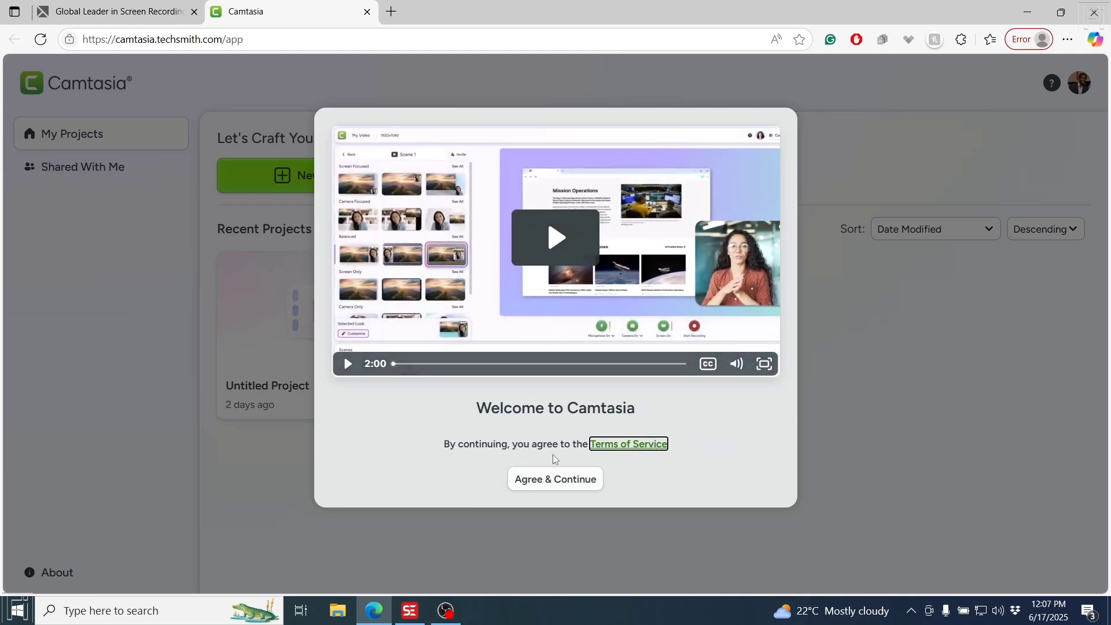
pyautogui.click(549, 480)
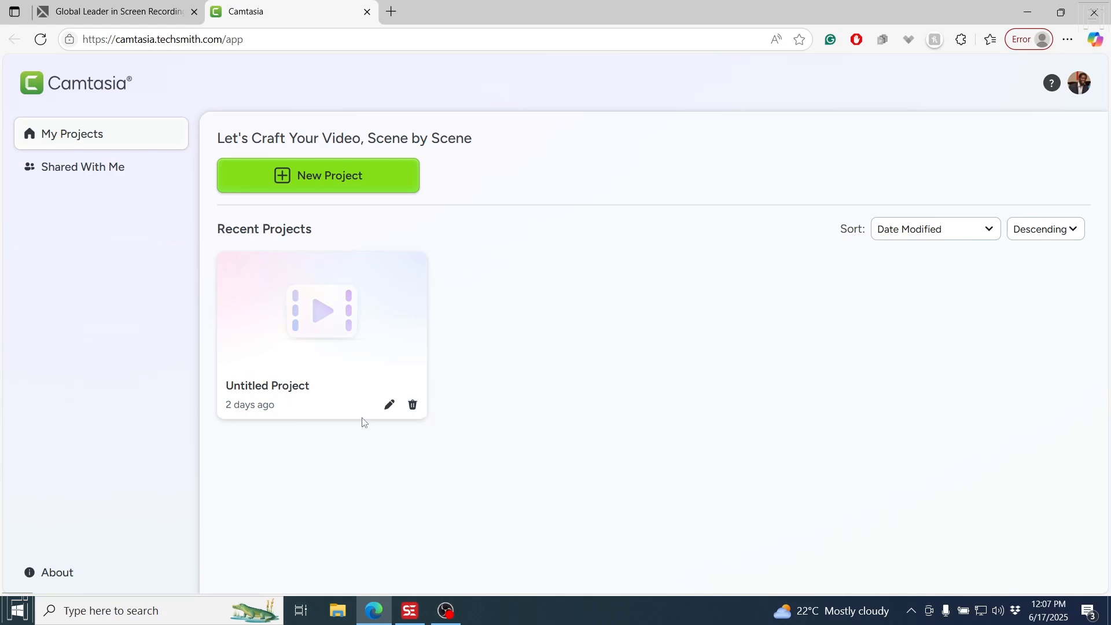
# Delete the existing Untitled Project from the recent projects.
pyautogui.click(415, 405)
pyautogui.click(627, 369)
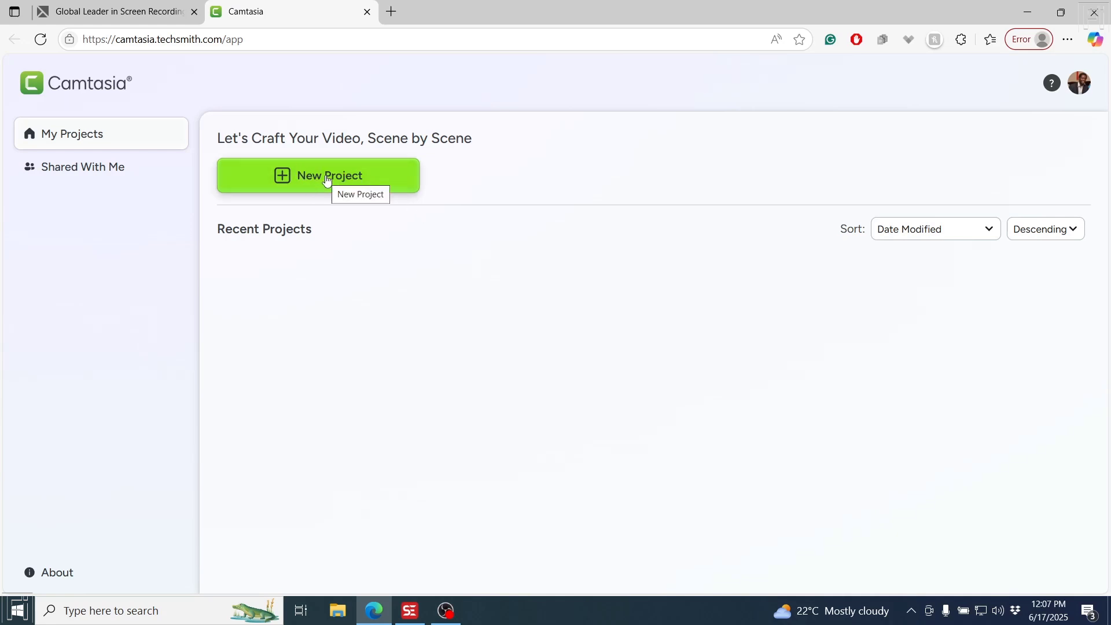
pyautogui.moveTo(369, 135); pyautogui.dragTo(473, 135)
pyautogui.click(440, 138)
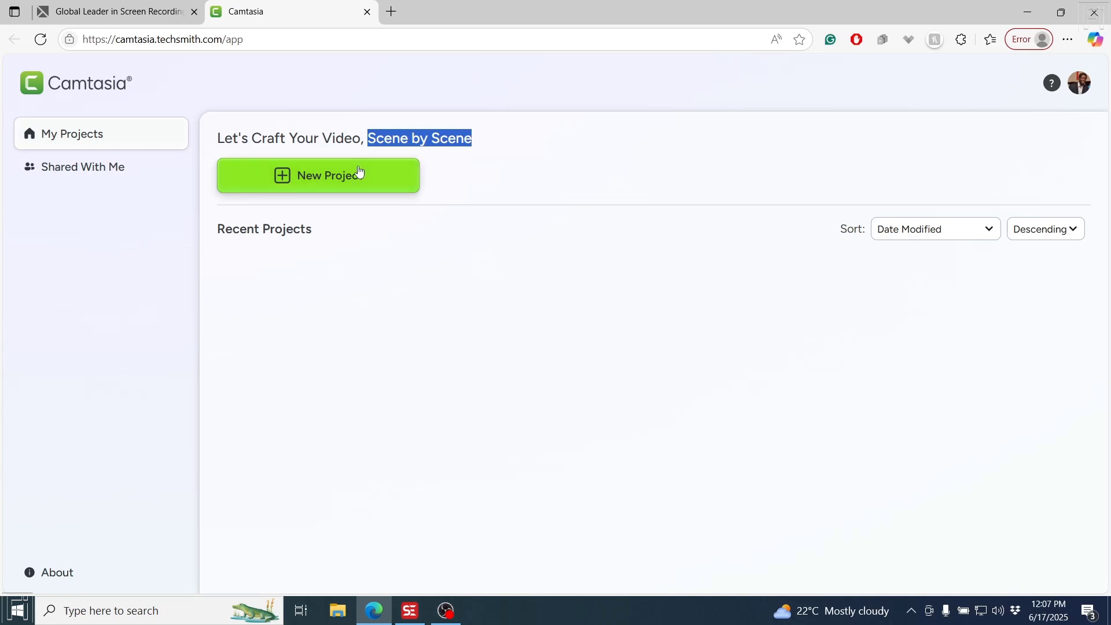
# Create a new project, answering the video type question with "Tutorial Video", and collapse the Getting Started checklist.
pyautogui.click(307, 180)
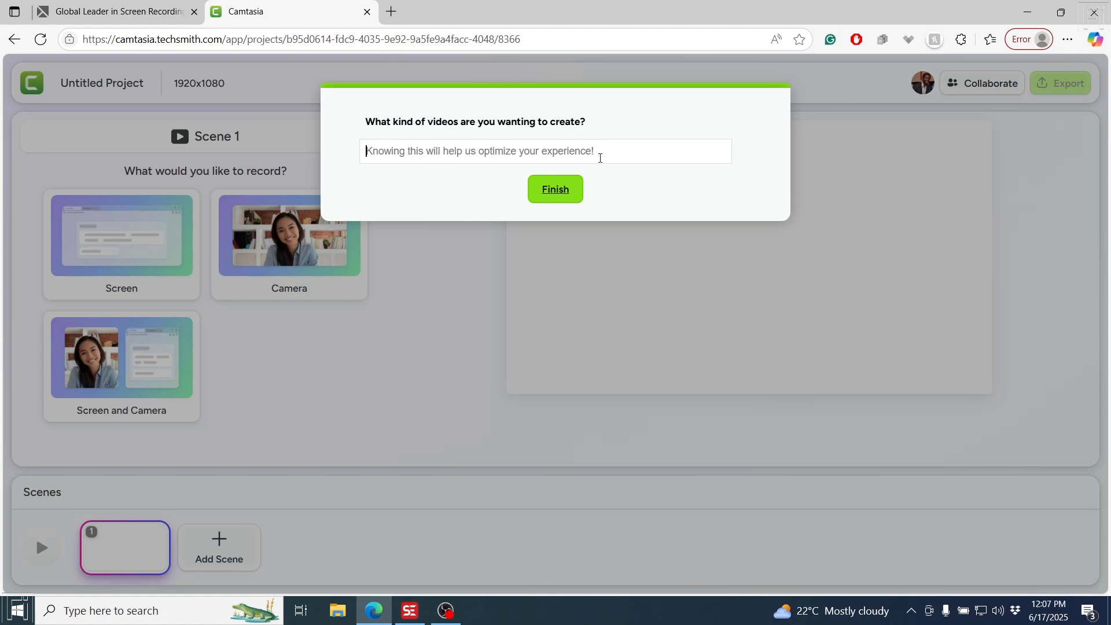
pyautogui.write('Tutorial Video')
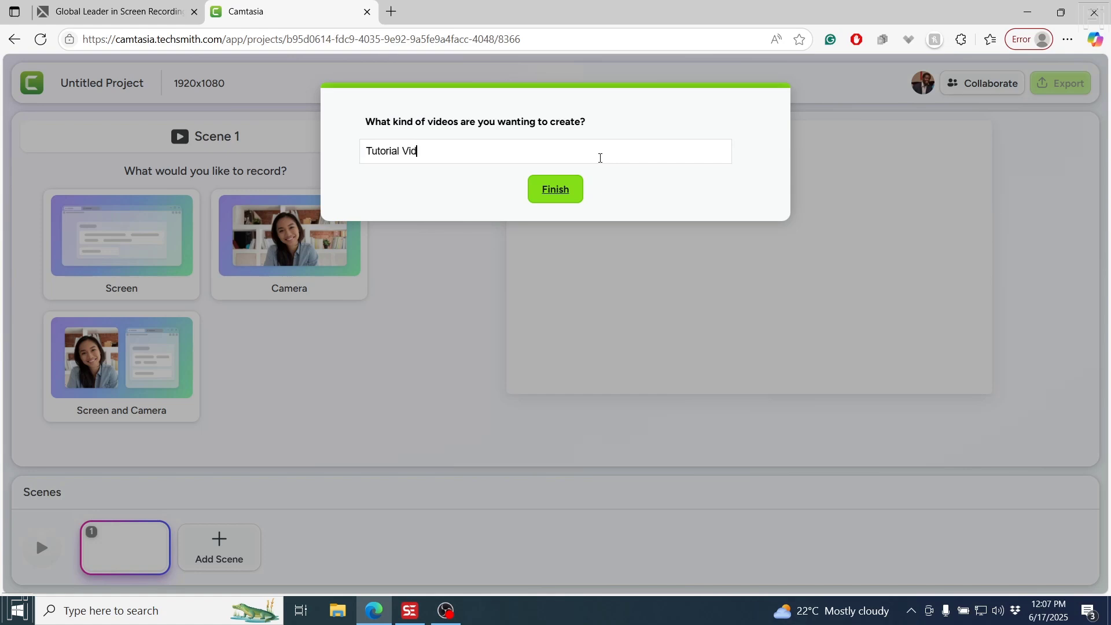
pyautogui.click(545, 197)
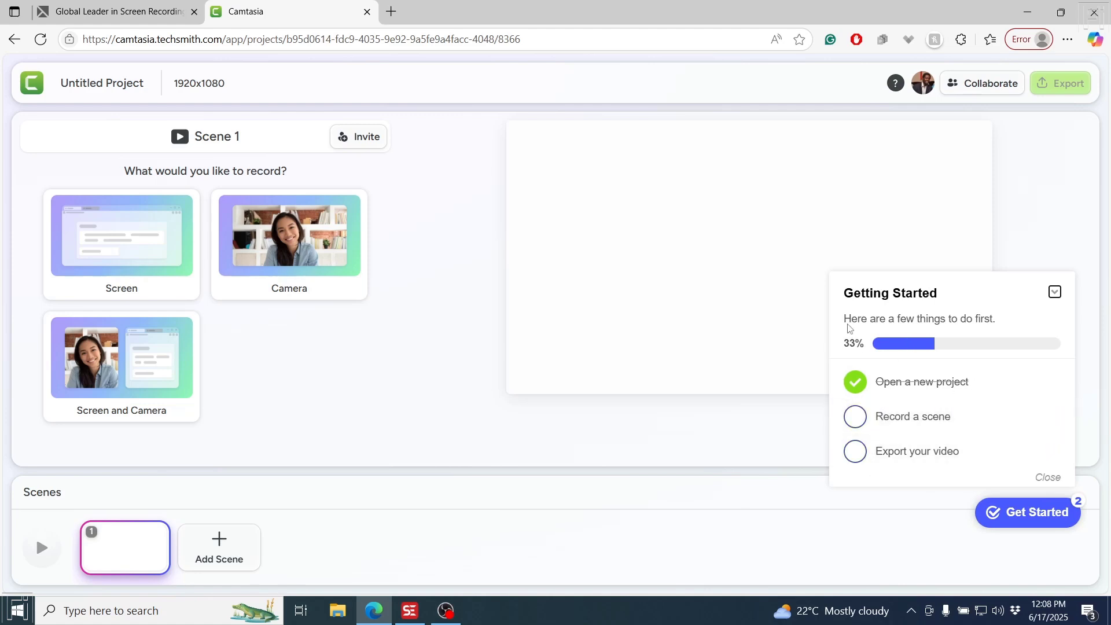
pyautogui.click(1054, 291)
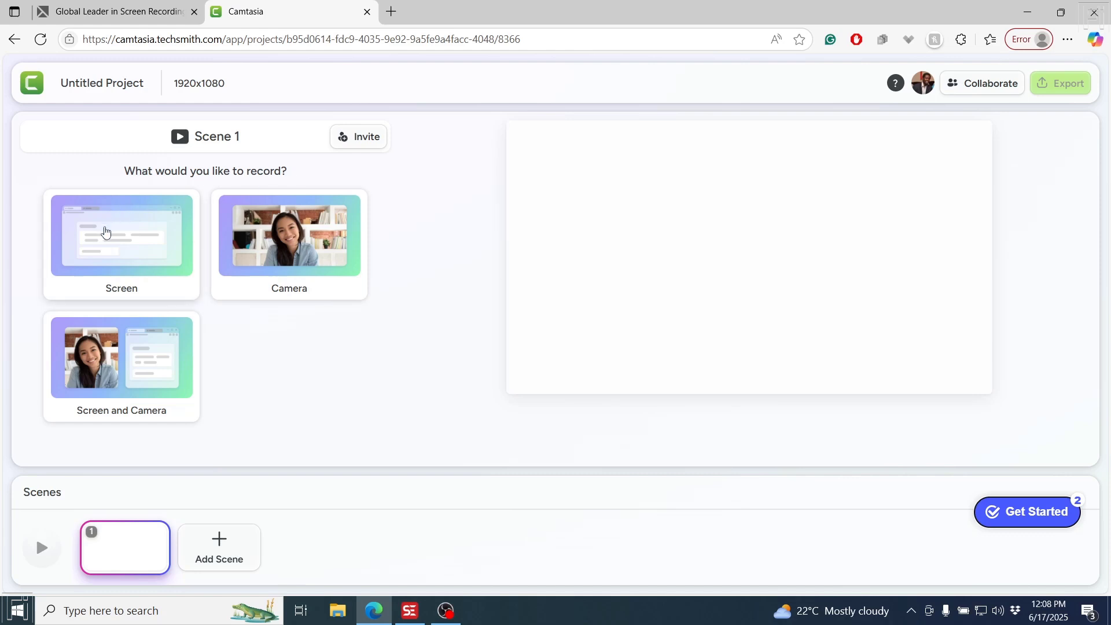
pyautogui.click(107, 232)
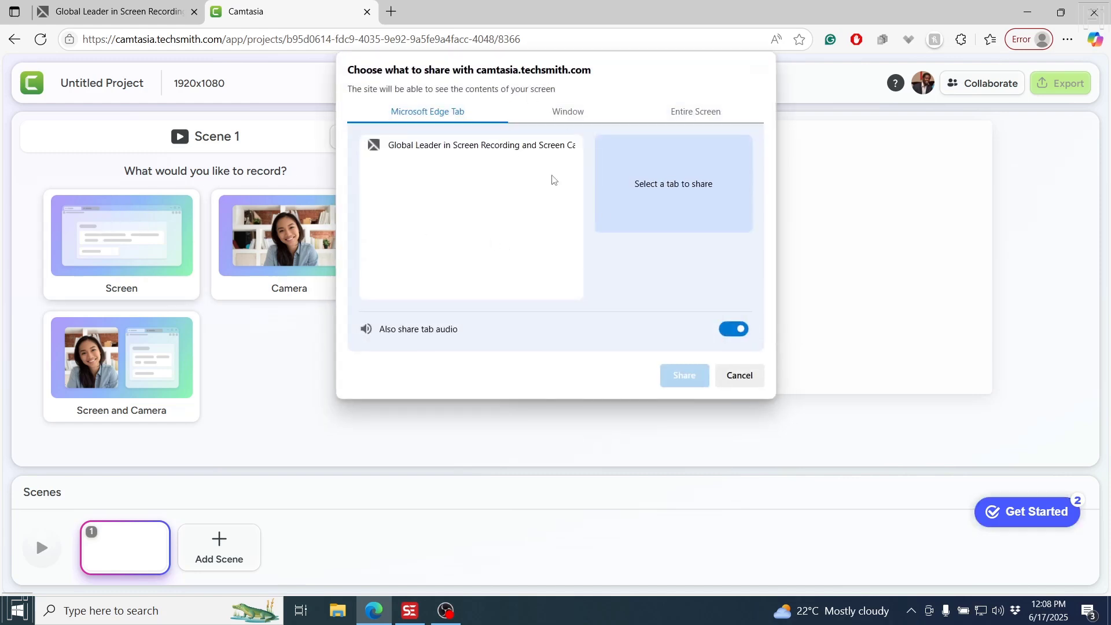
pyautogui.click(741, 376)
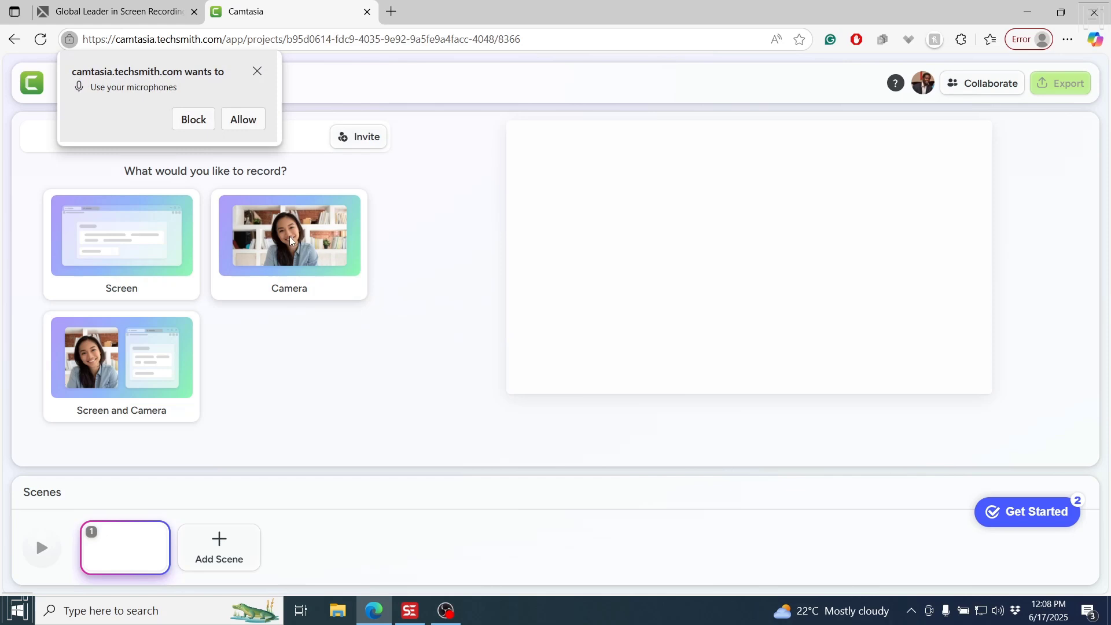
pyautogui.click(257, 71)
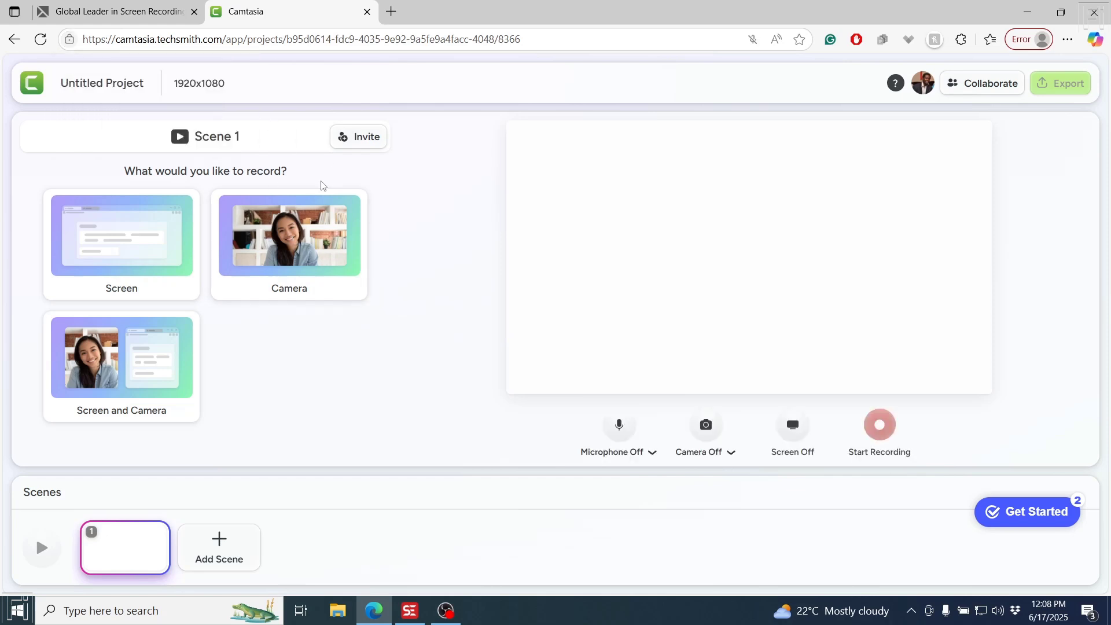
pyautogui.click(276, 241)
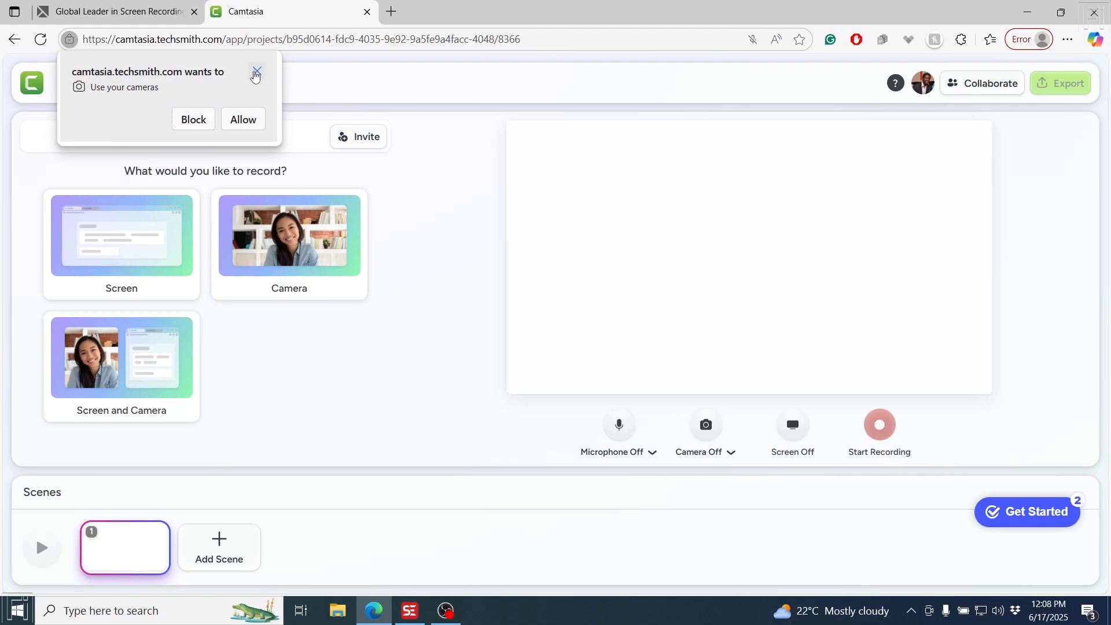
pyautogui.click(256, 72)
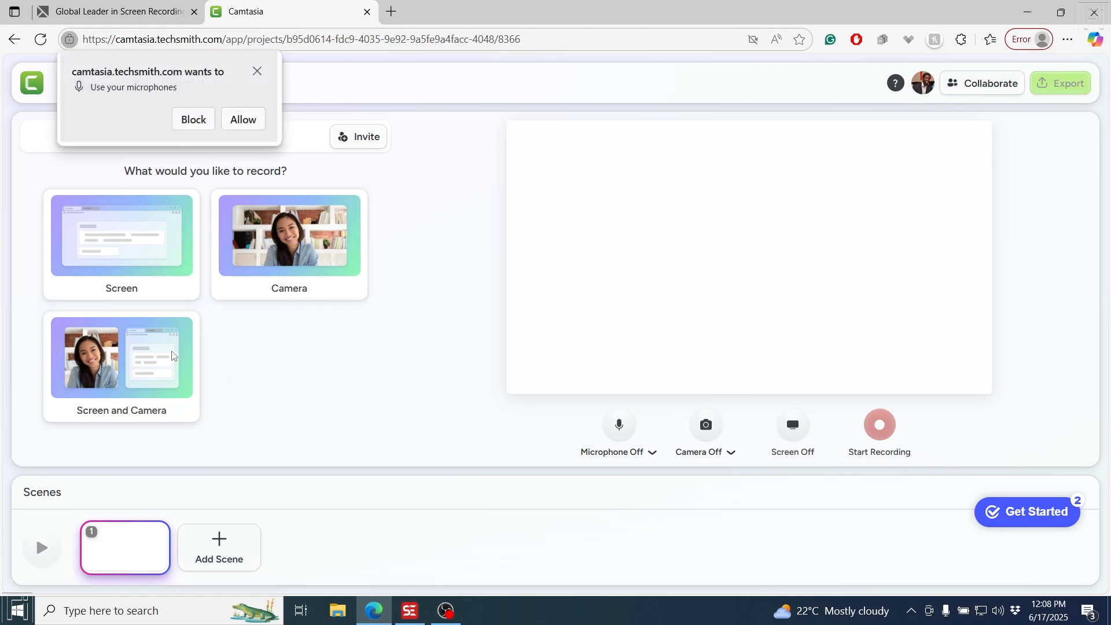
pyautogui.click(258, 71)
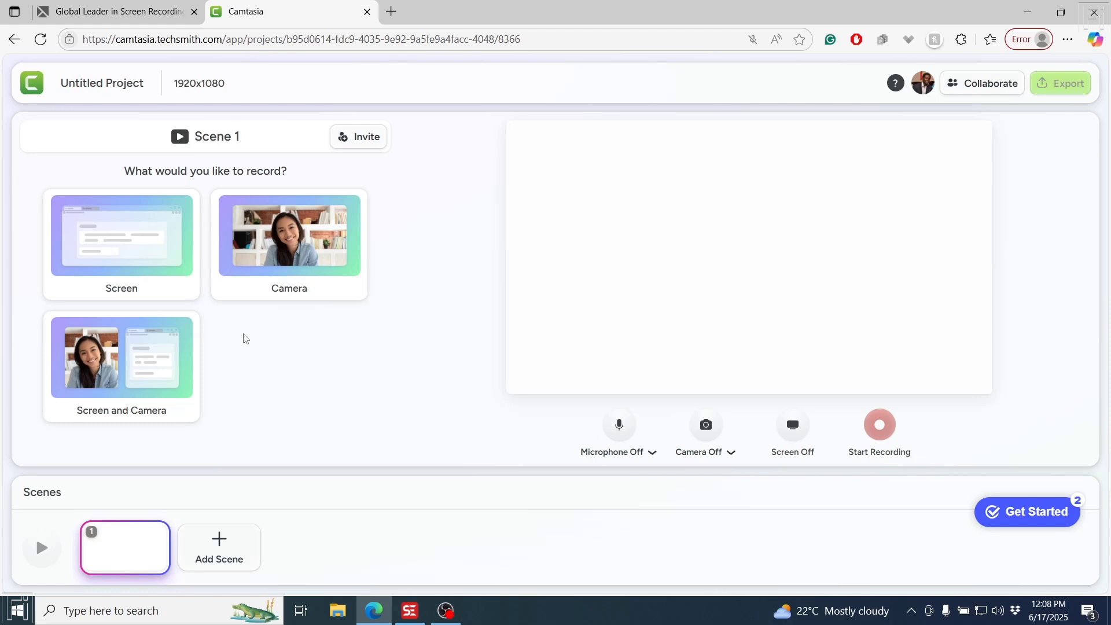
# Set up Scene 1 for a screen and camera recording, sharing the entire screen with system audio.
pyautogui.click(119, 371)
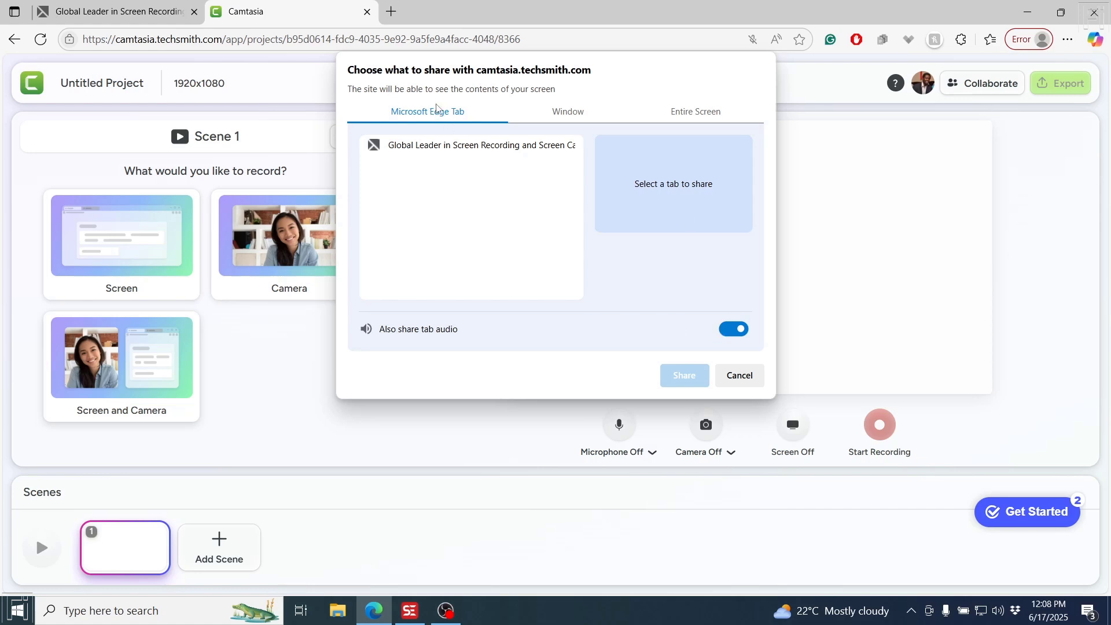
pyautogui.click(564, 115)
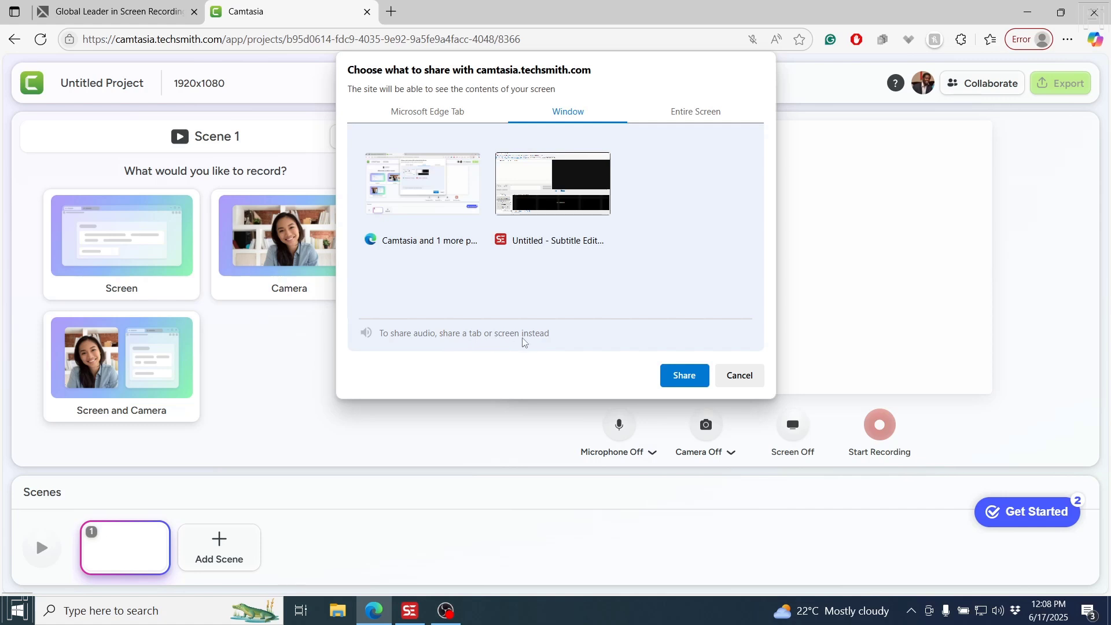
pyautogui.click(406, 196)
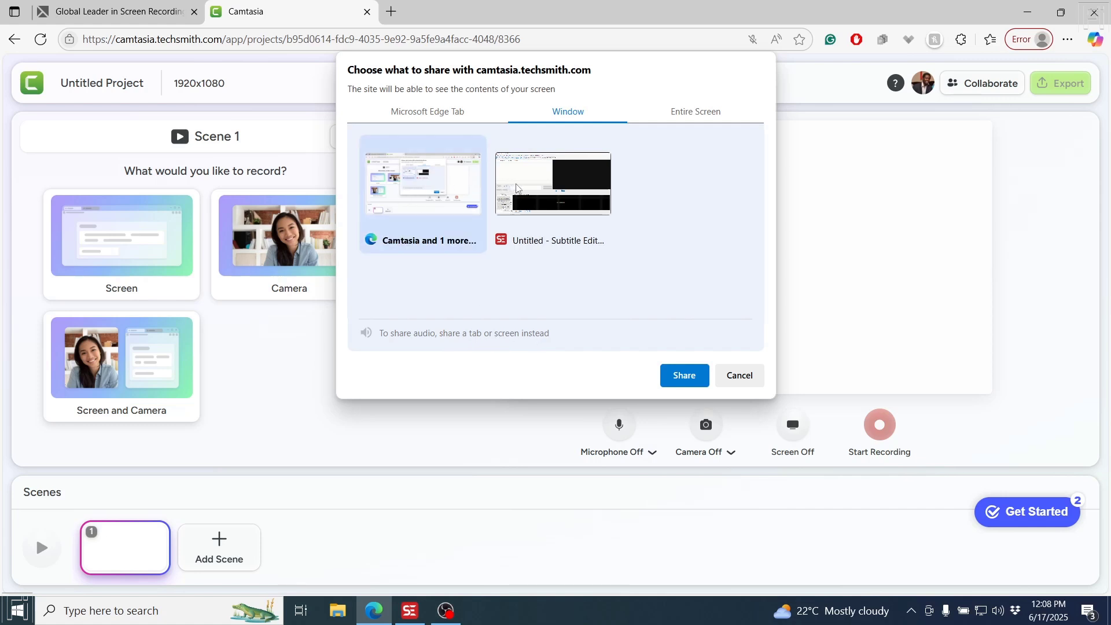
pyautogui.click(541, 184)
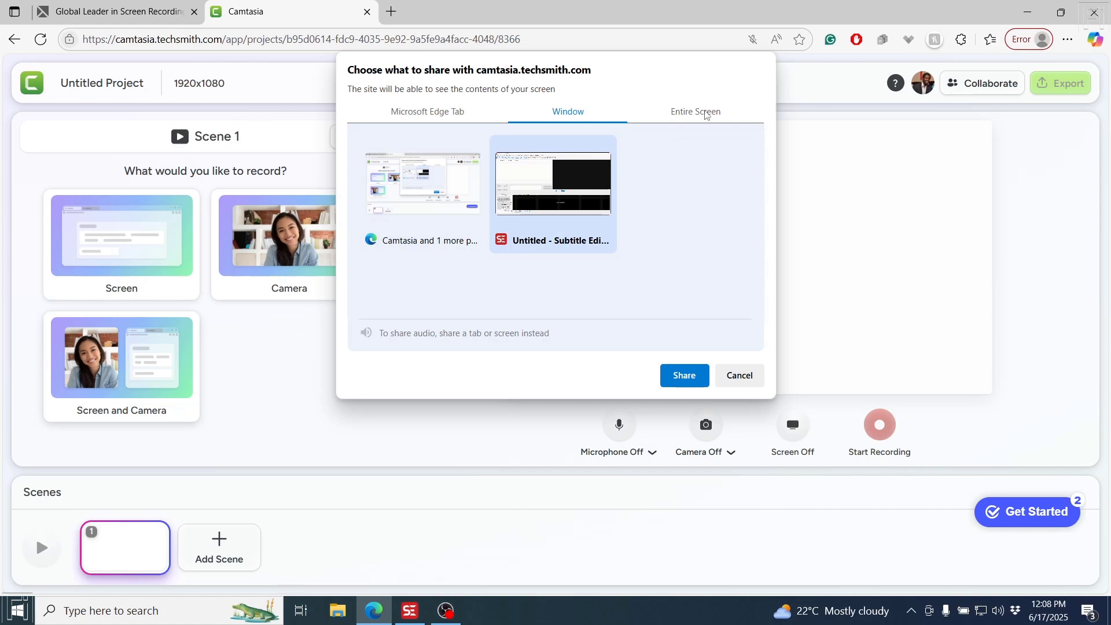
pyautogui.click(706, 115)
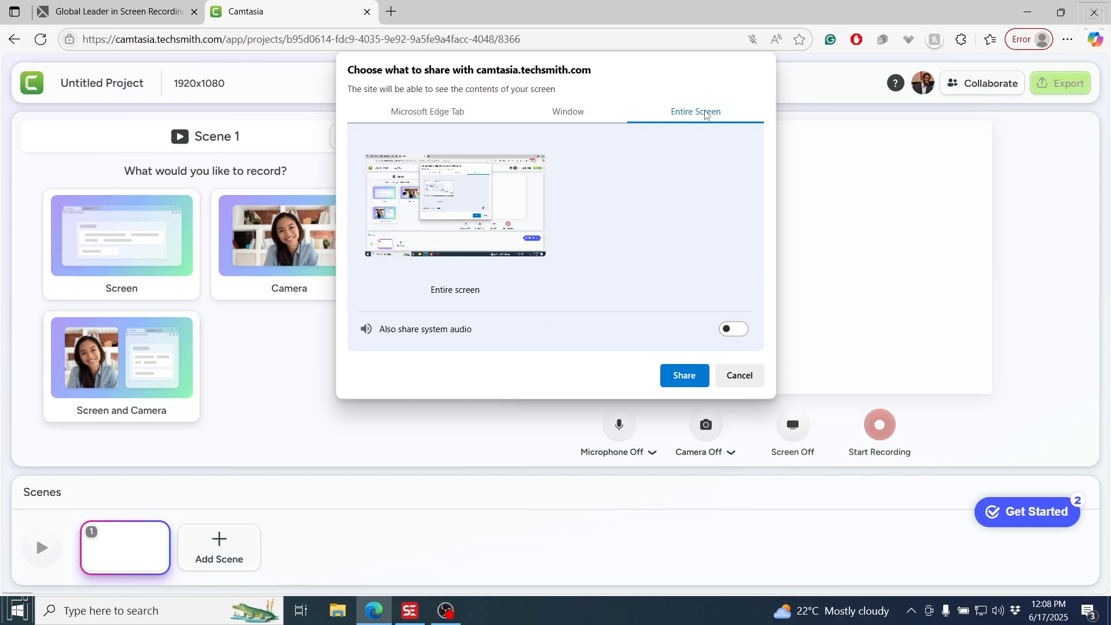
pyautogui.click(472, 200)
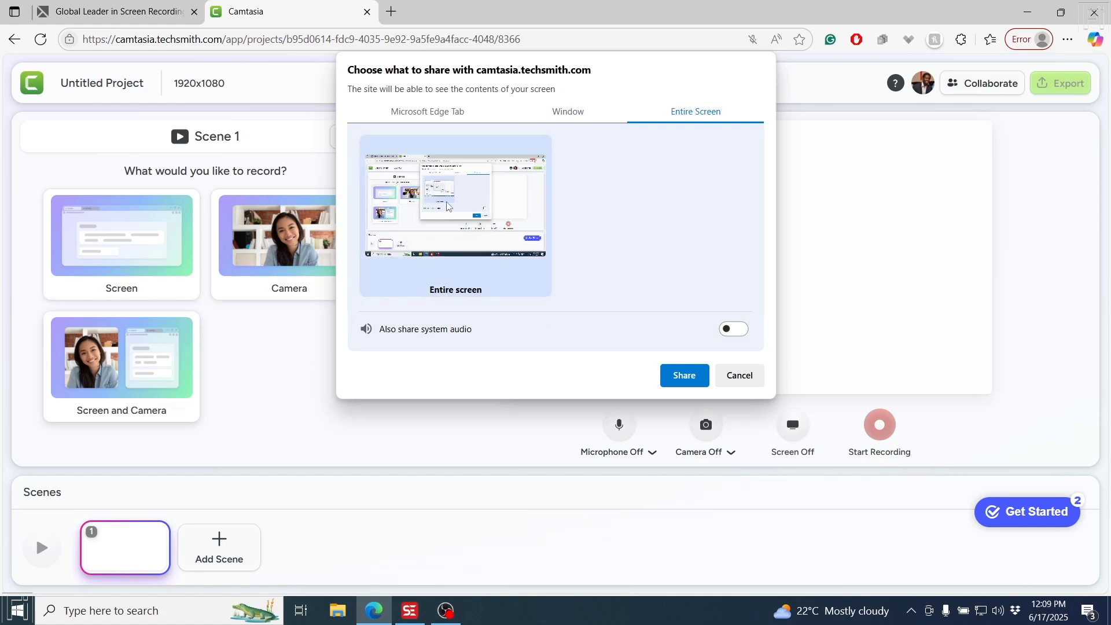
pyautogui.click(734, 330)
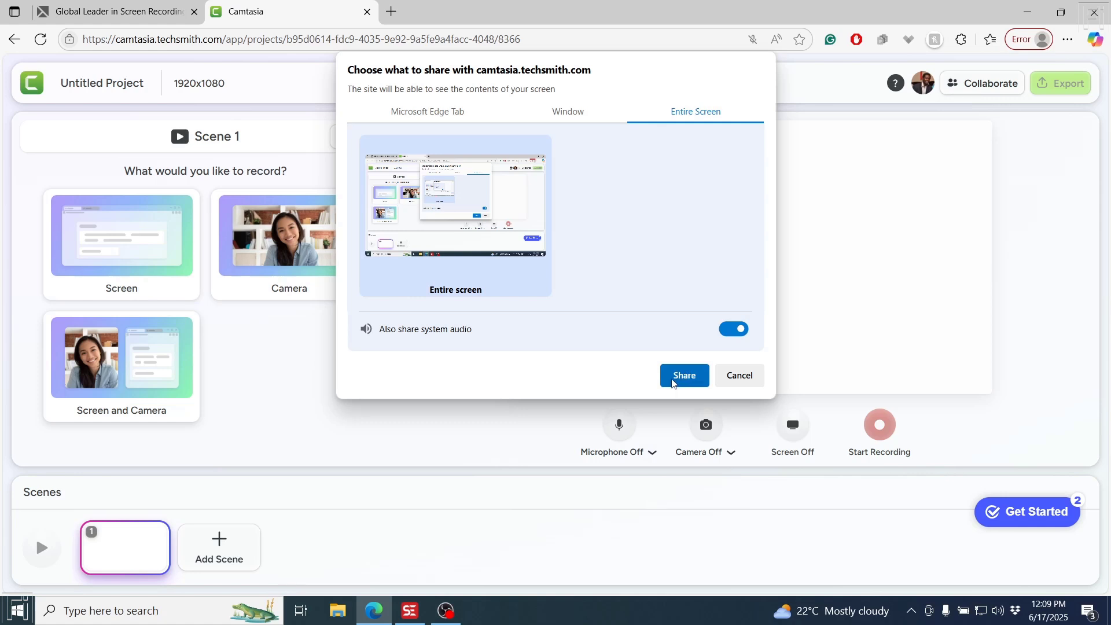
pyautogui.click(673, 385)
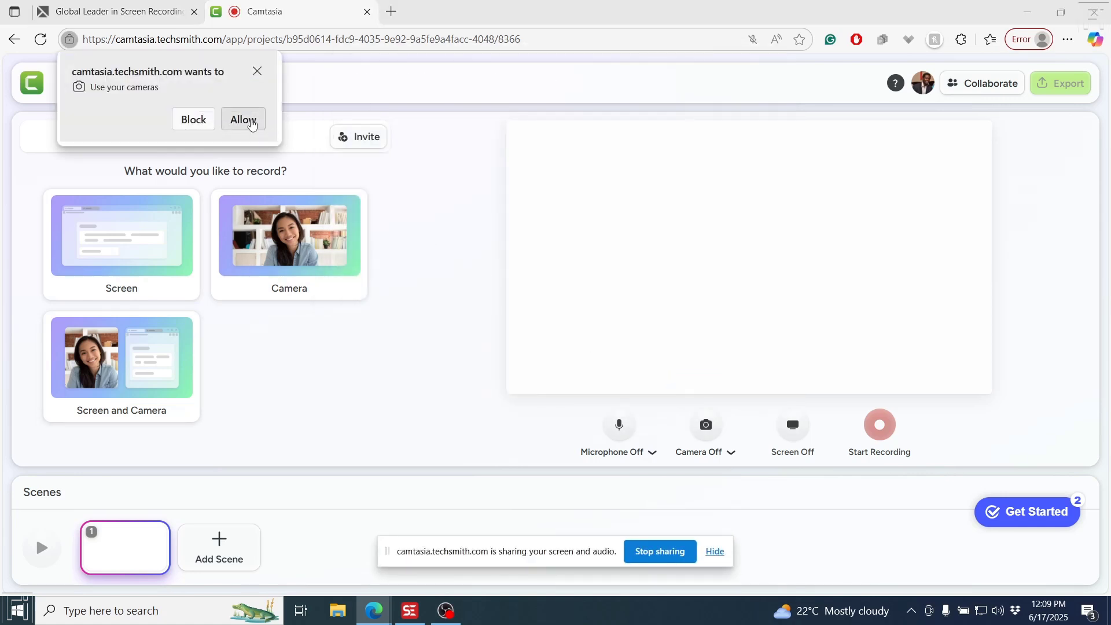
# Allow camera and microphone access and set the microphone to Analogue 1 + 2 (2- Focusrite USB Audio).
pyautogui.click(243, 118)
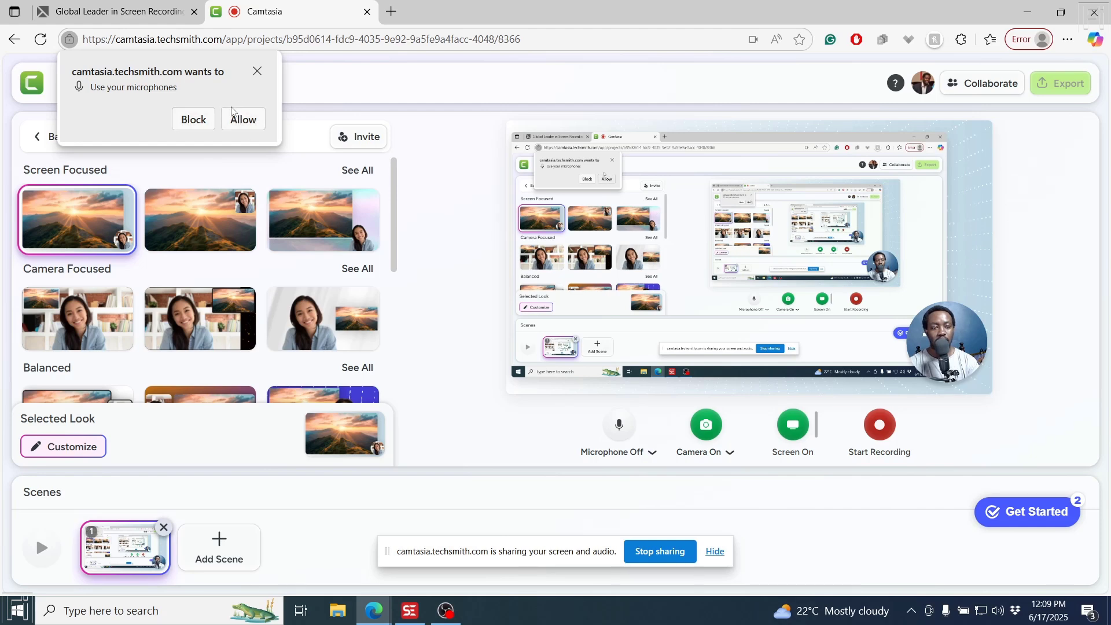
pyautogui.click(242, 119)
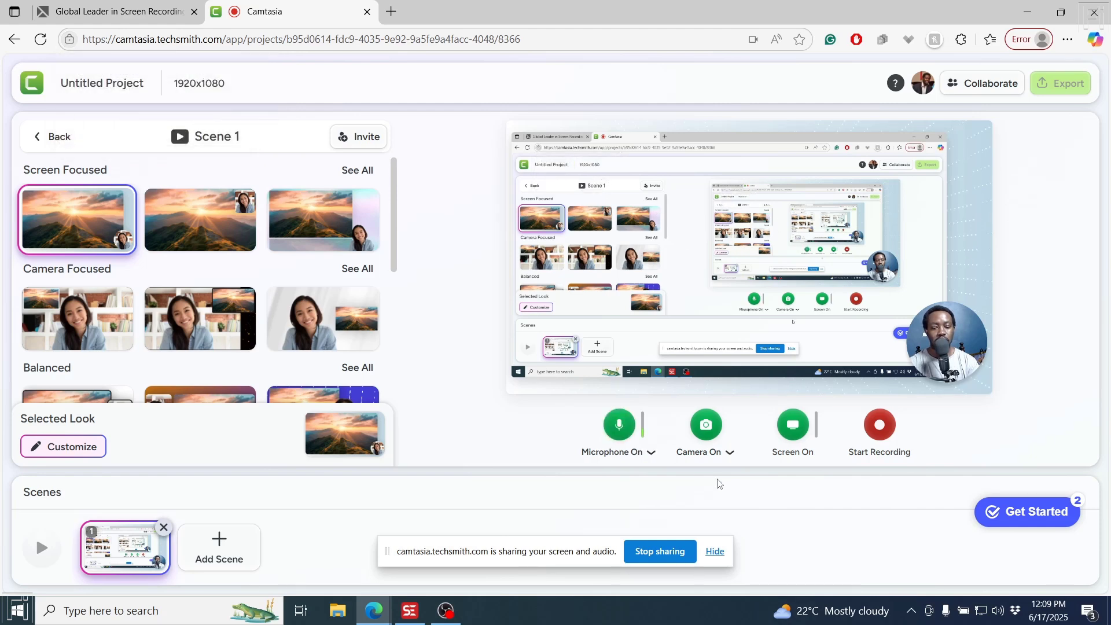
pyautogui.click(651, 453)
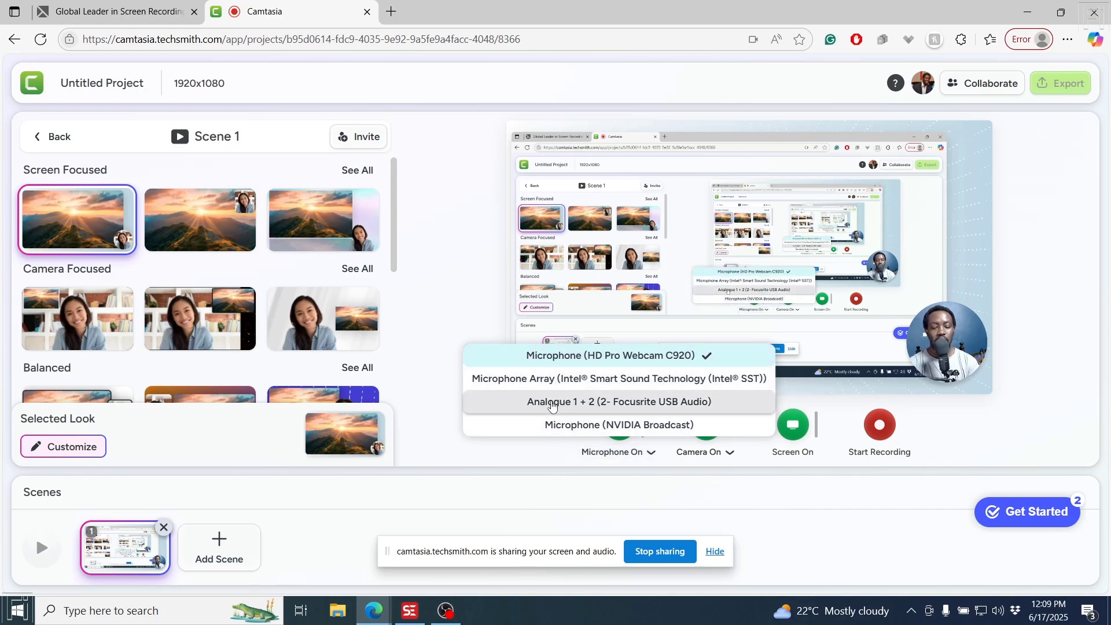
pyautogui.click(552, 405)
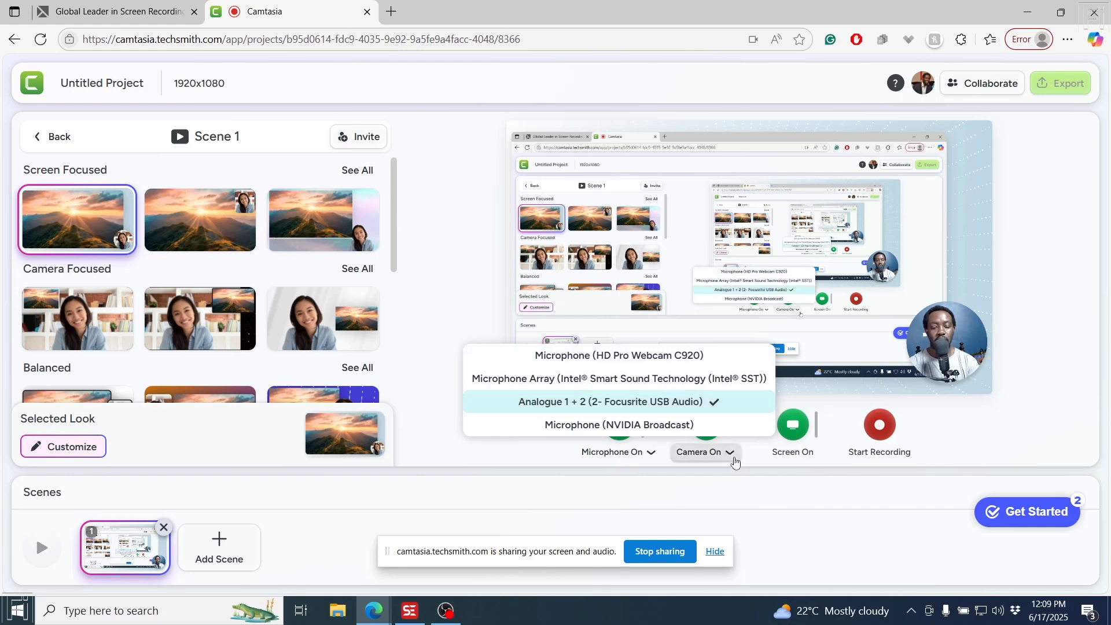
pyautogui.click(730, 453)
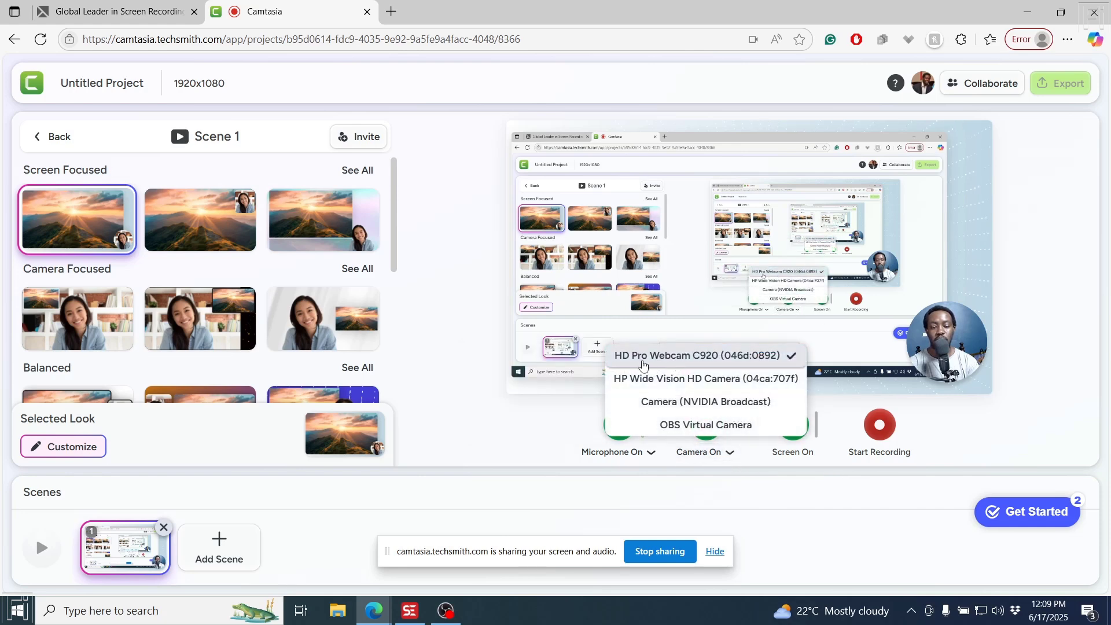
pyautogui.click(491, 455)
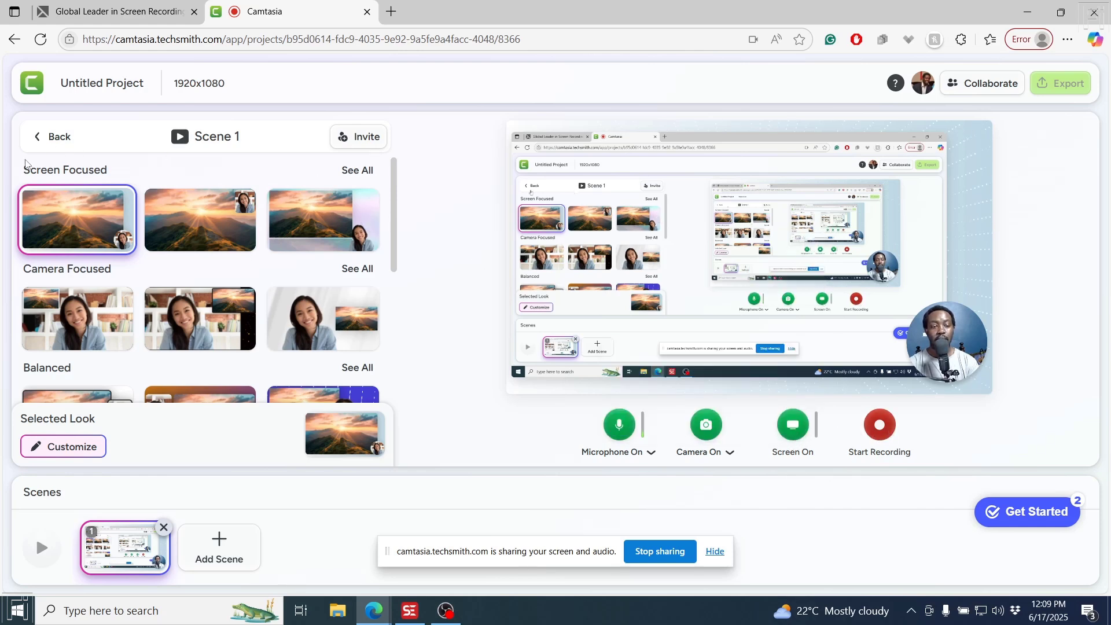
# Try the second Screen Focused look and the Iridescent look on Scene 1, and reapply the first look.
pyautogui.click(182, 218)
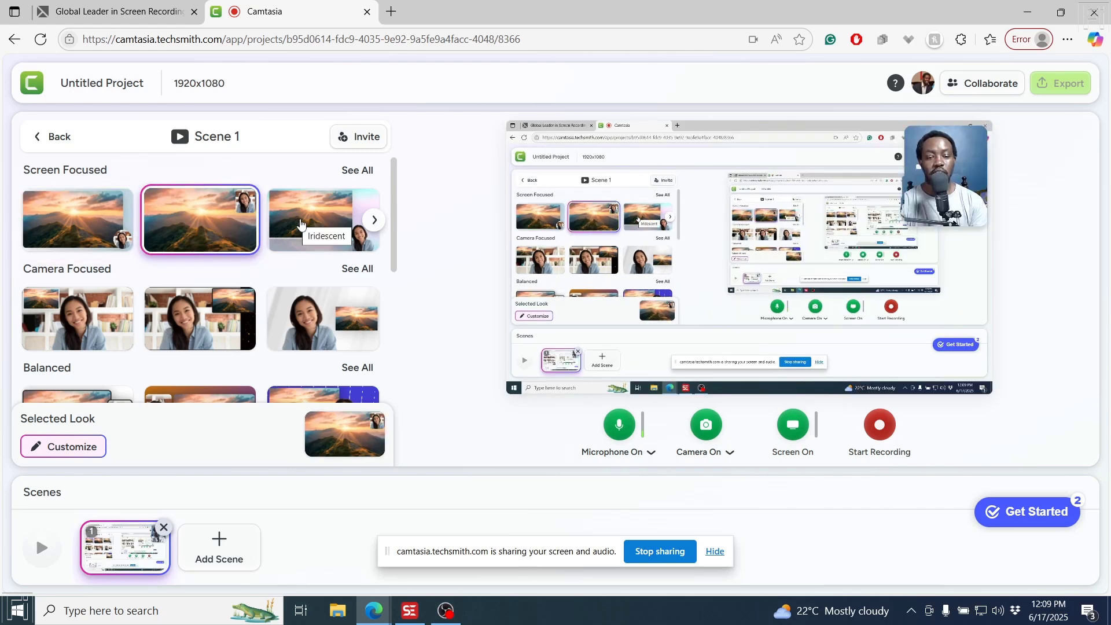
pyautogui.click(300, 225)
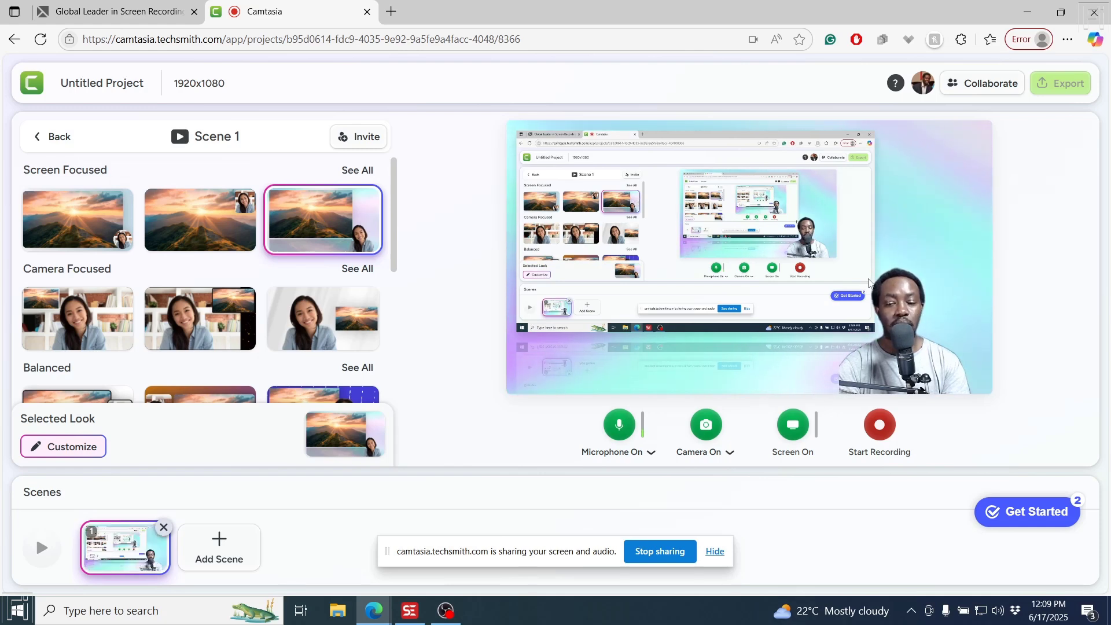
pyautogui.click(108, 223)
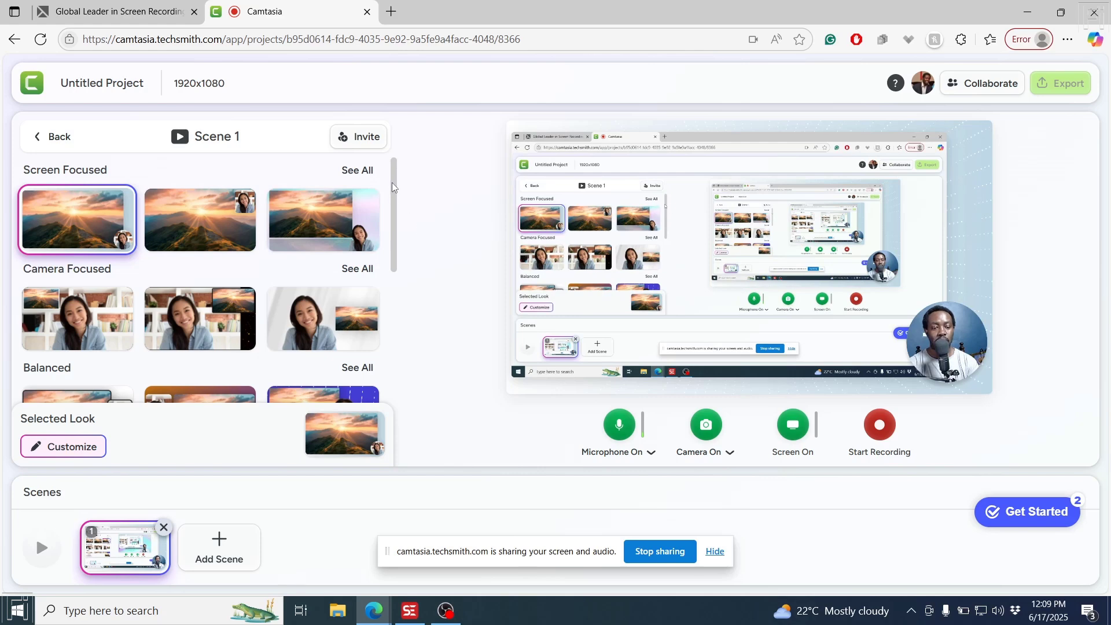
# Customize the selected look with the size and position variation that puts the round camera view in the video's upper-right corner.
pyautogui.moveTo(392, 186); pyautogui.dragTo(399, 240)
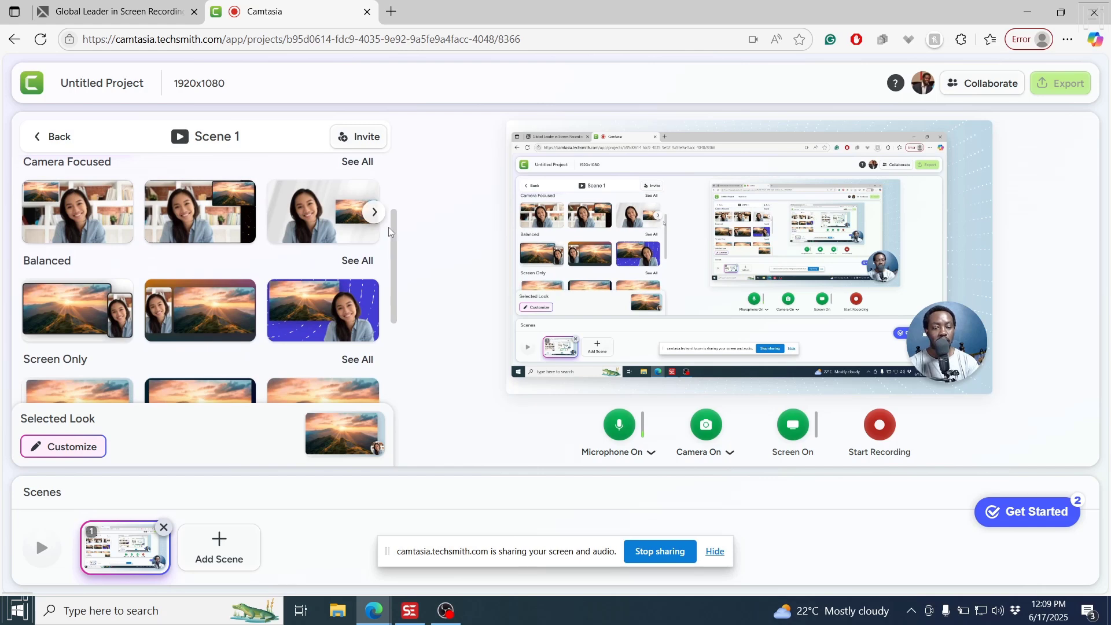
pyautogui.moveTo(394, 237); pyautogui.dragTo(399, 342)
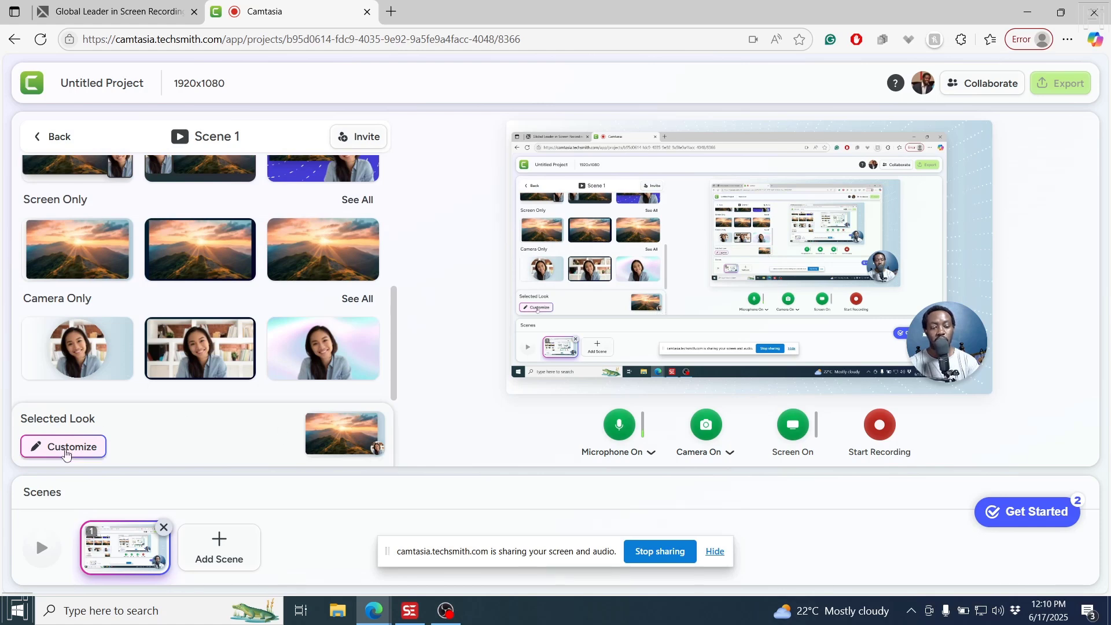
pyautogui.click(64, 446)
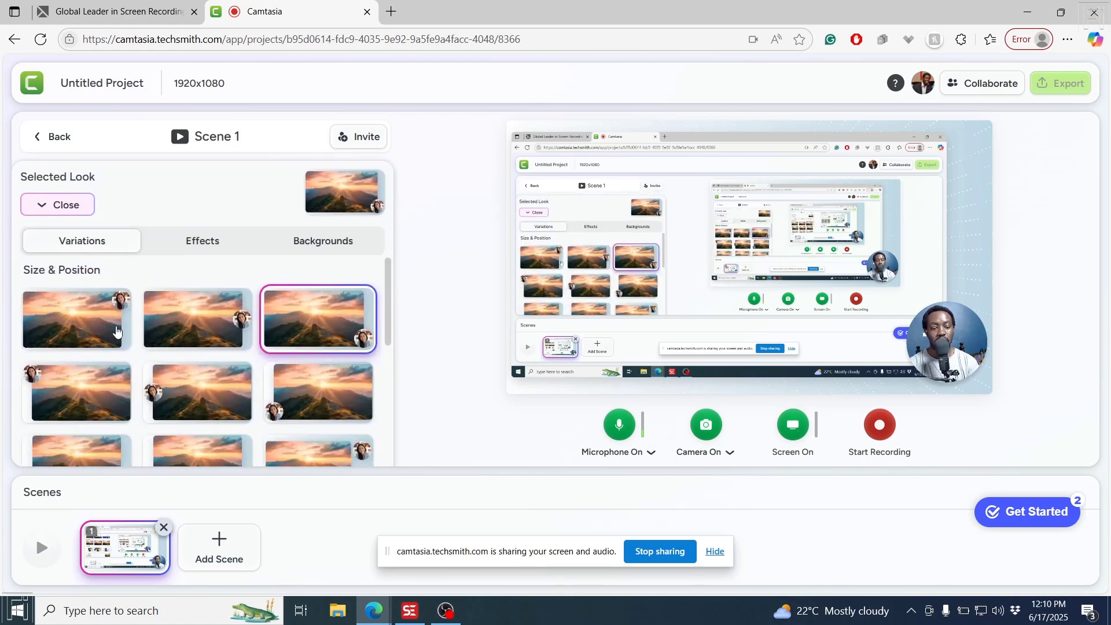
pyautogui.click(98, 325)
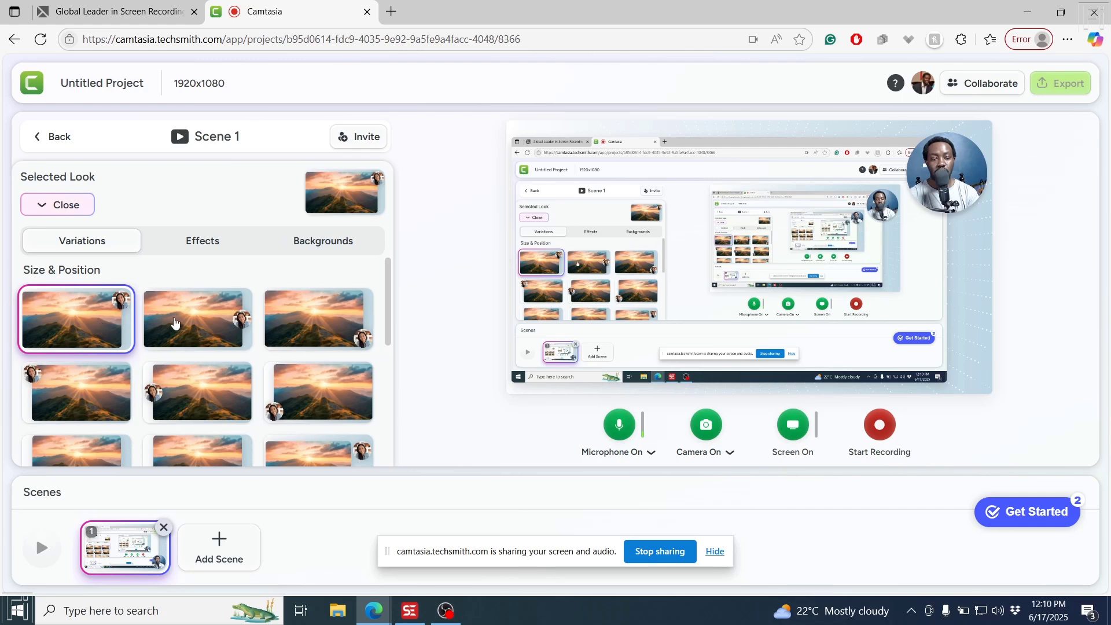
# Try several other size and position variations, and apply the one with the small round camera view in the video's lower-right corner.
pyautogui.click(206, 324)
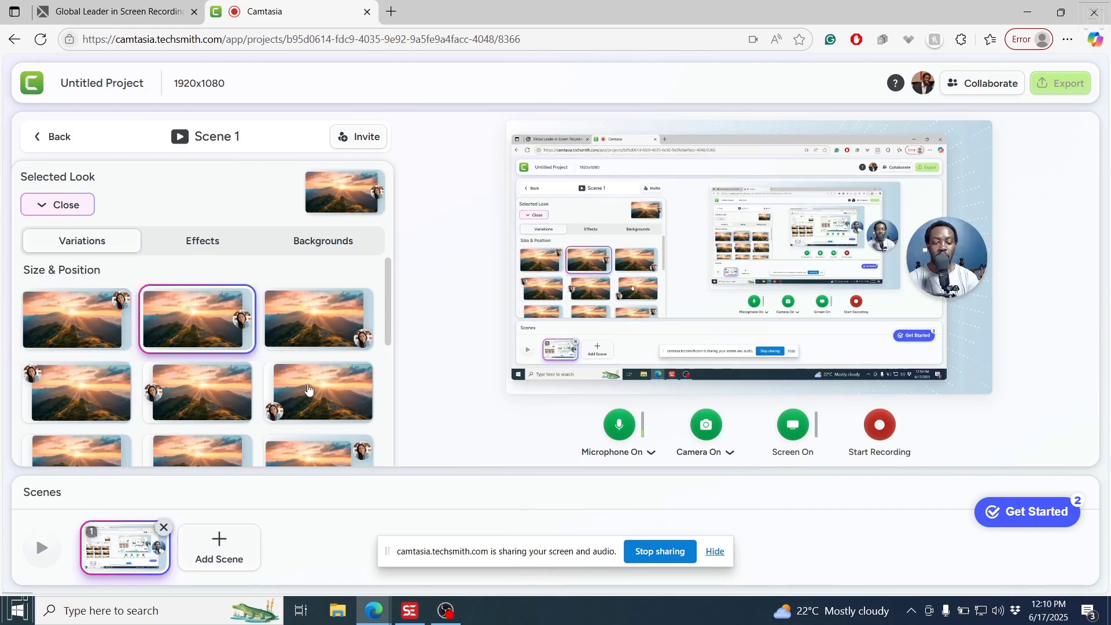
pyautogui.click(316, 383)
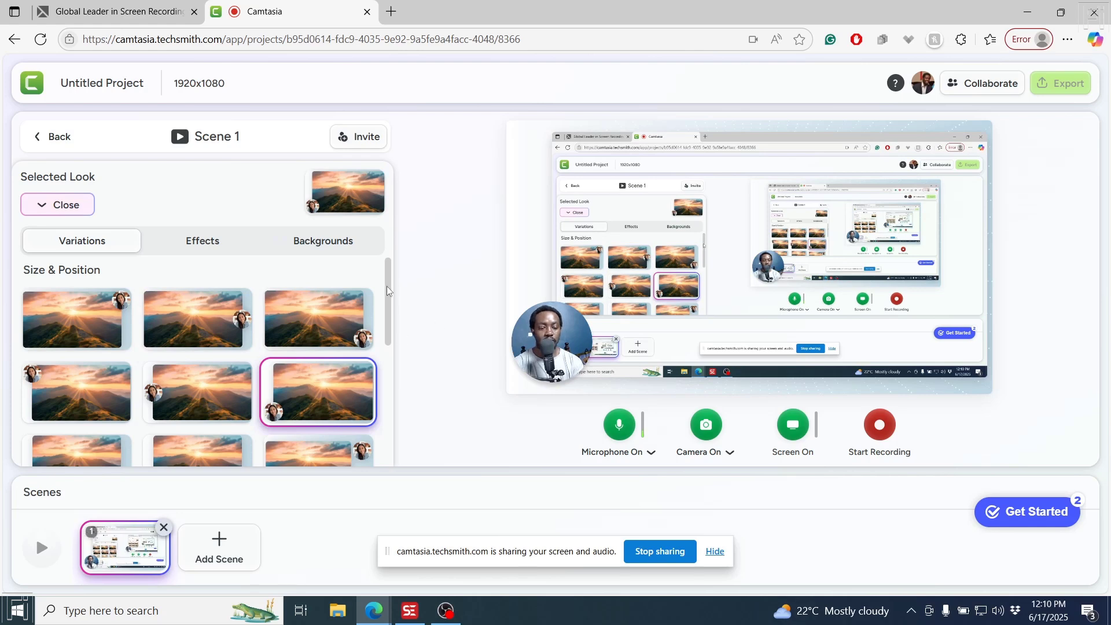
pyautogui.moveTo(388, 291); pyautogui.dragTo(397, 425)
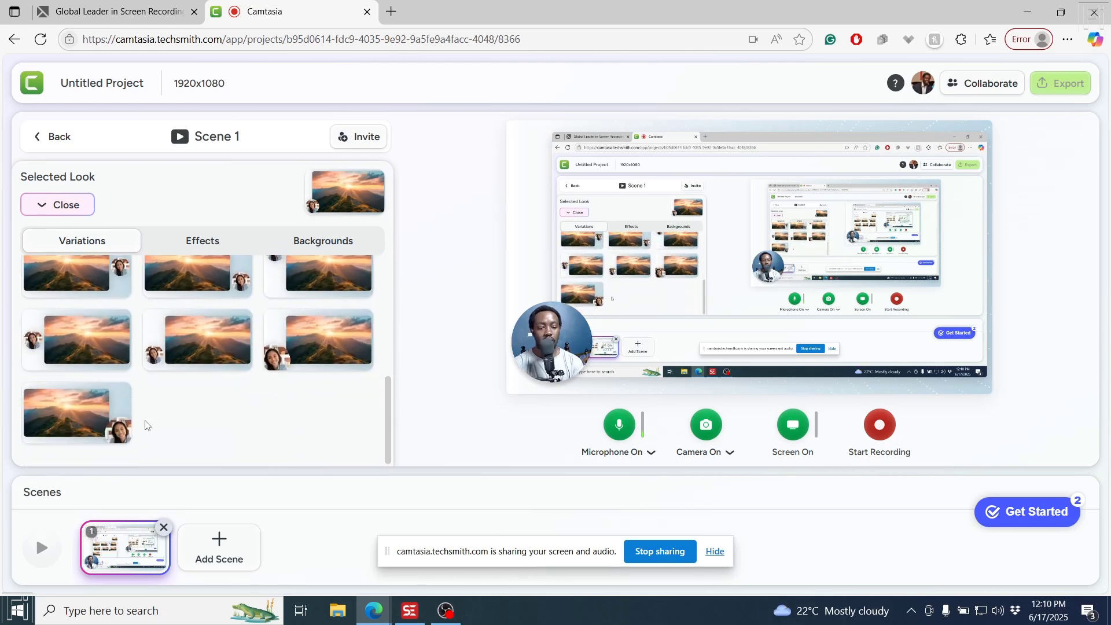
pyautogui.click(112, 429)
pyautogui.click(270, 373)
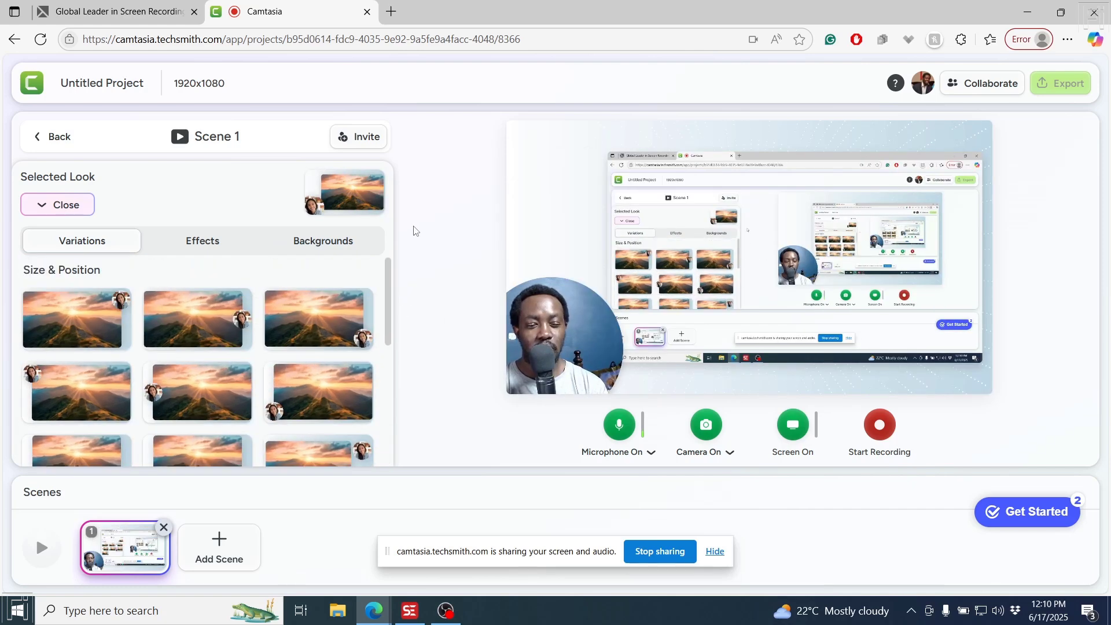
pyautogui.click(335, 327)
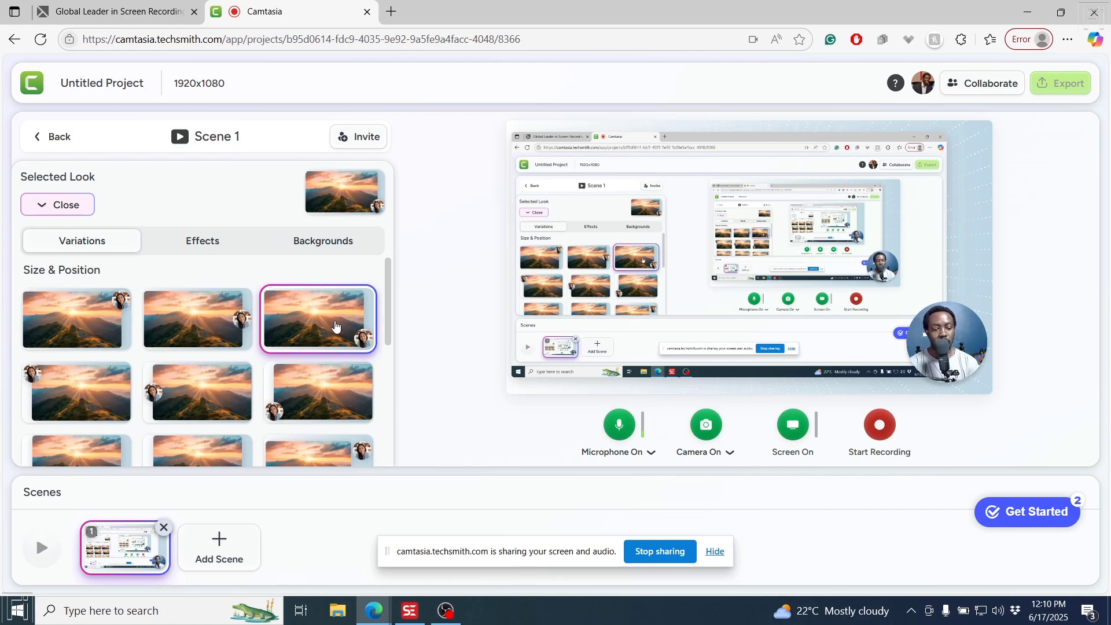
pyautogui.moveTo(390, 289); pyautogui.dragTo(411, 281)
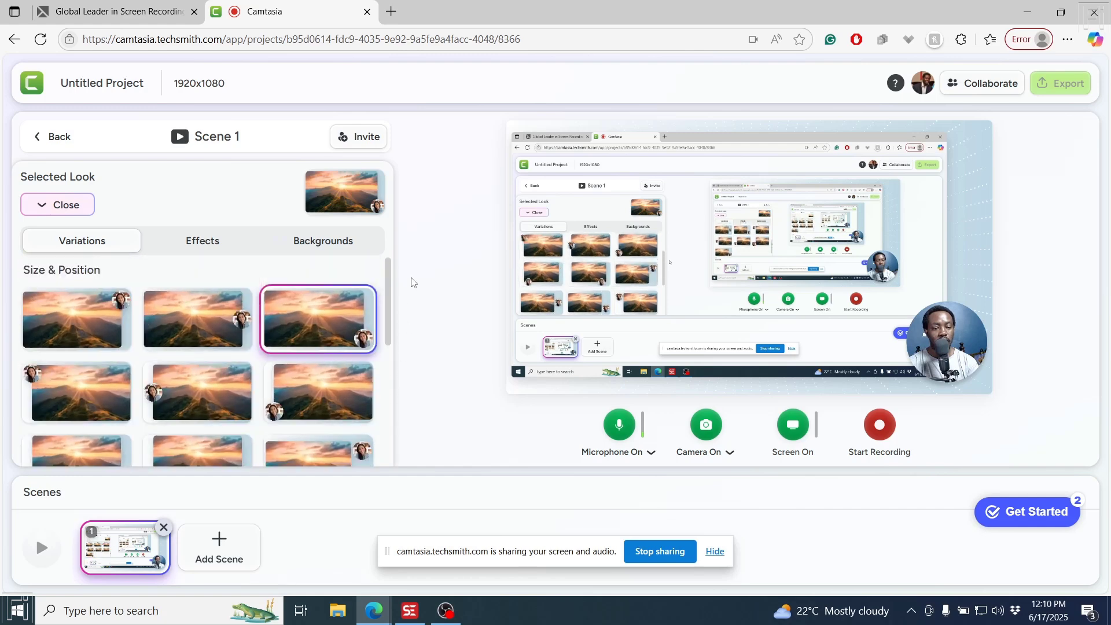
# Adjust the screen effects of the look: add Border, try Reflection and Mask without keeping them, and remove Drop Shadow.
pyautogui.click(204, 247)
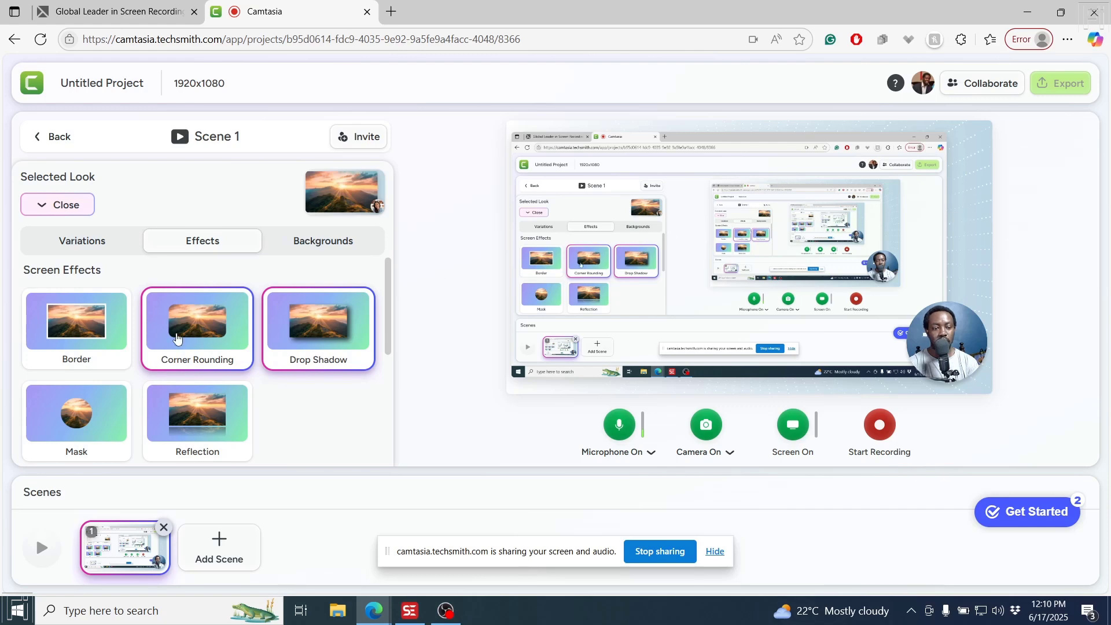
pyautogui.click(80, 331)
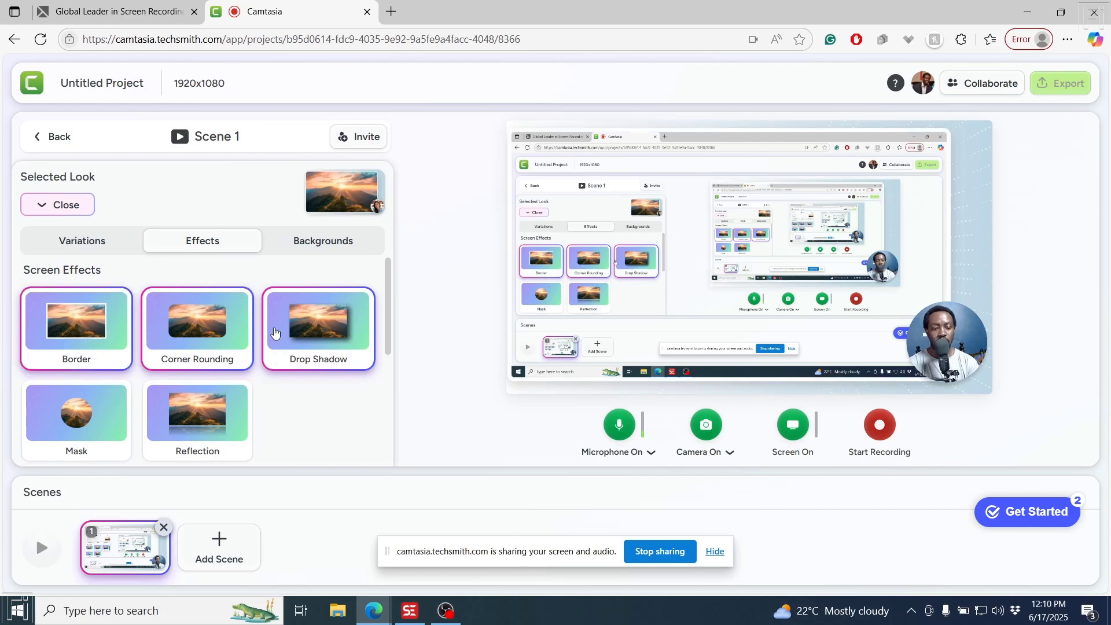
pyautogui.click(199, 418)
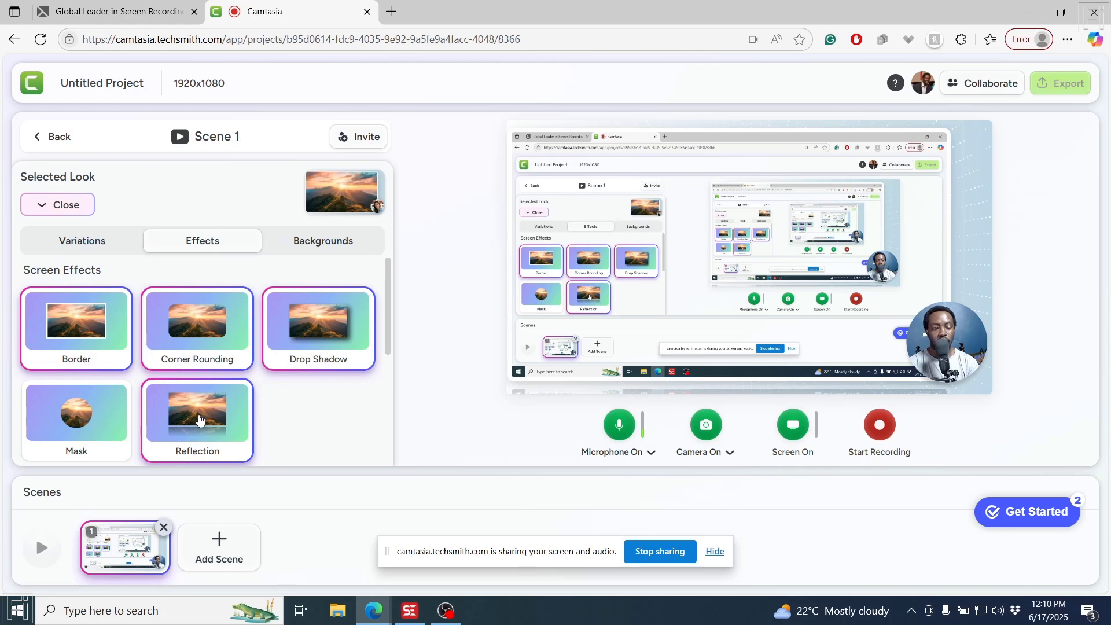
pyautogui.click(198, 418)
pyautogui.click(79, 410)
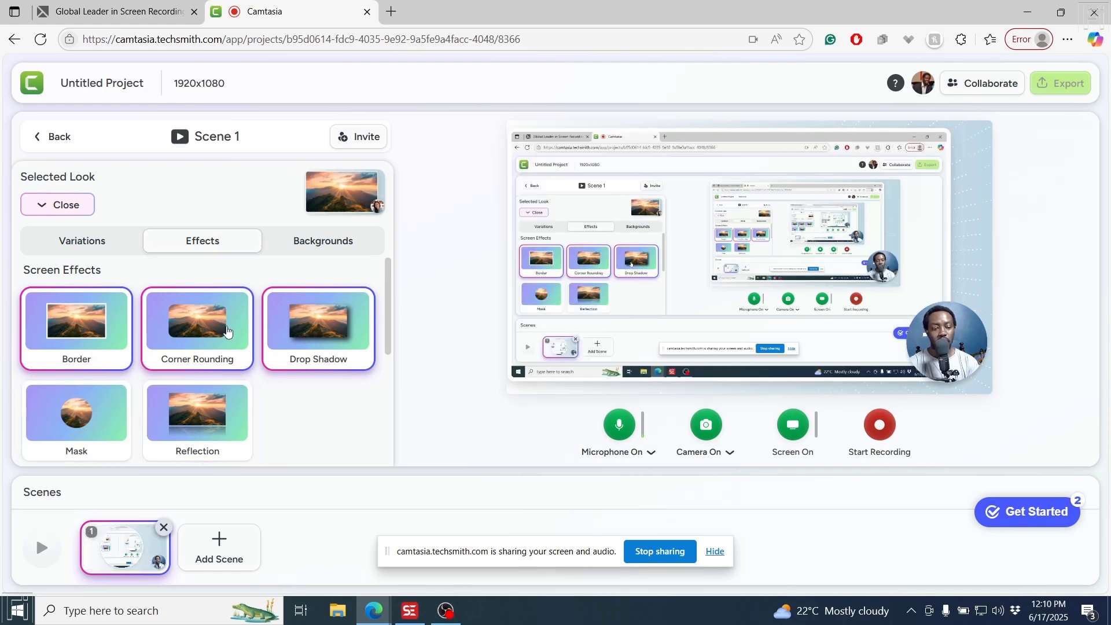
pyautogui.click(304, 321)
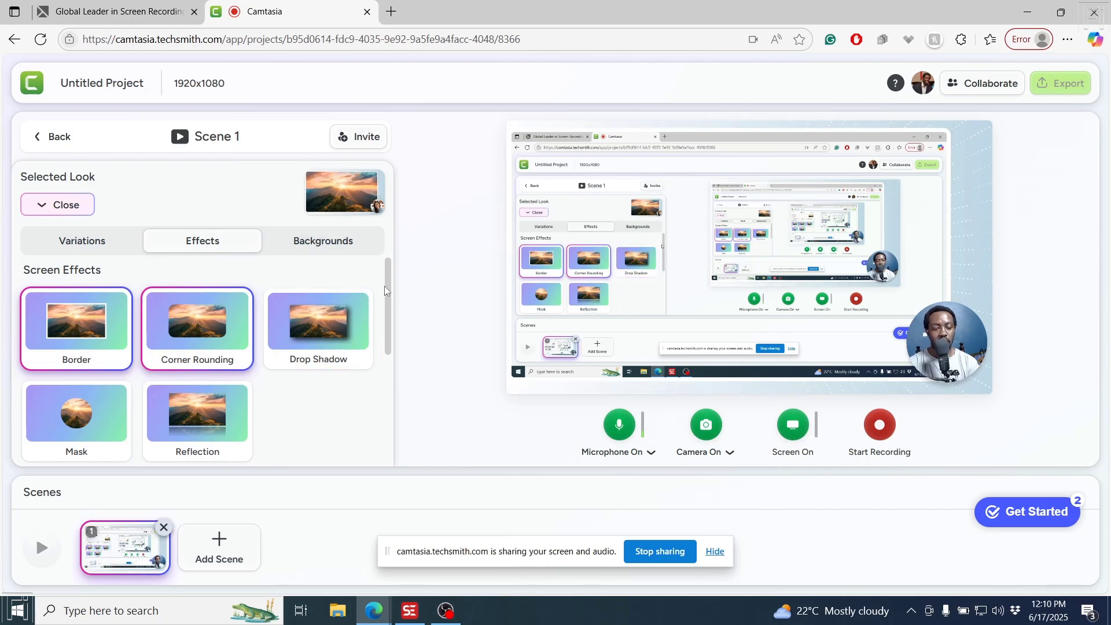
# Adjust the camera effects: add Background Removal and Border, remove Drop Shadow, and try Reflection without keeping it.
pyautogui.moveTo(384, 289); pyautogui.dragTo(380, 391)
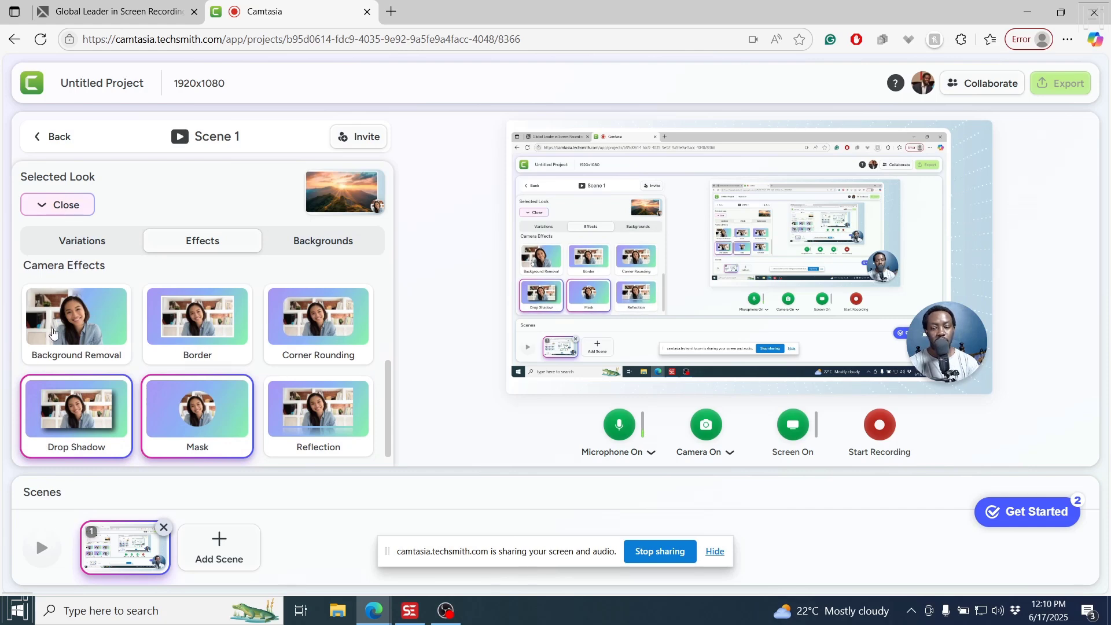
pyautogui.click(53, 331)
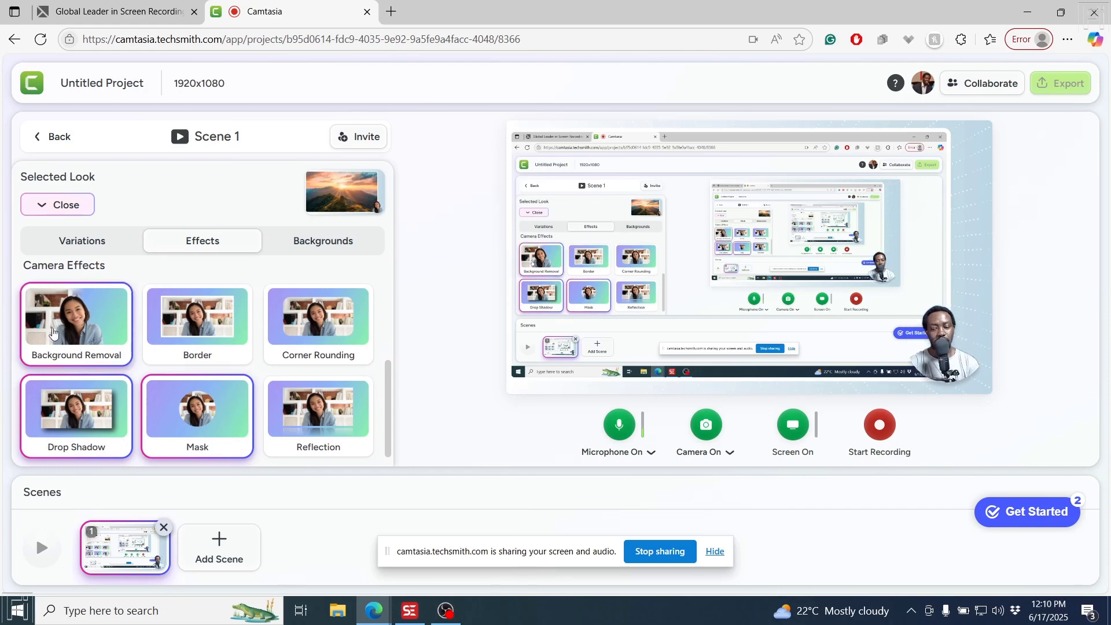
pyautogui.click(184, 324)
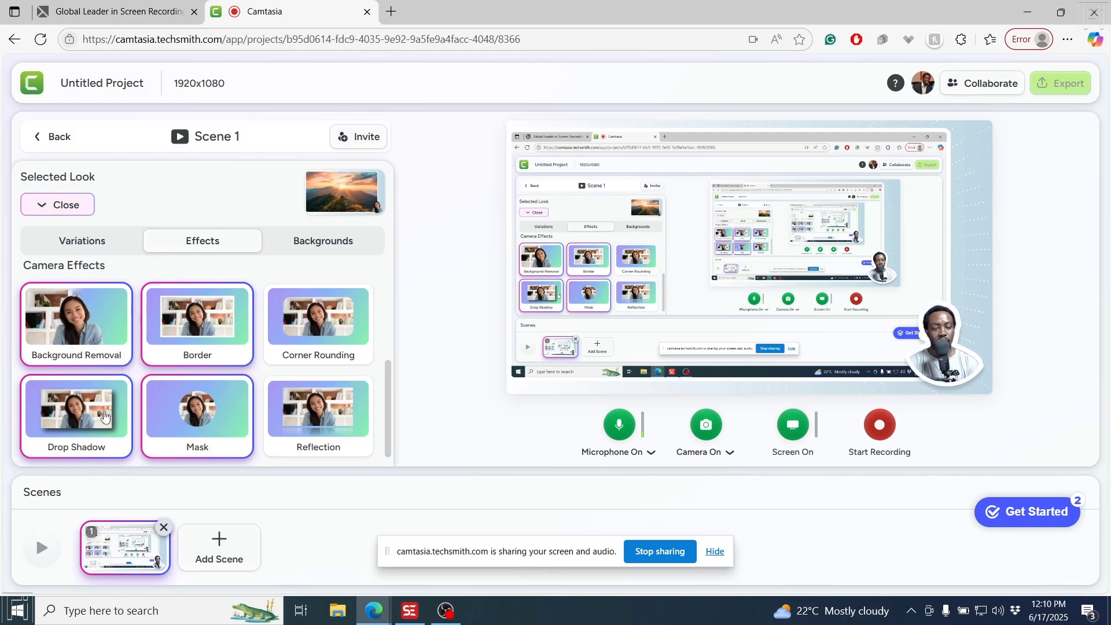
pyautogui.click(63, 418)
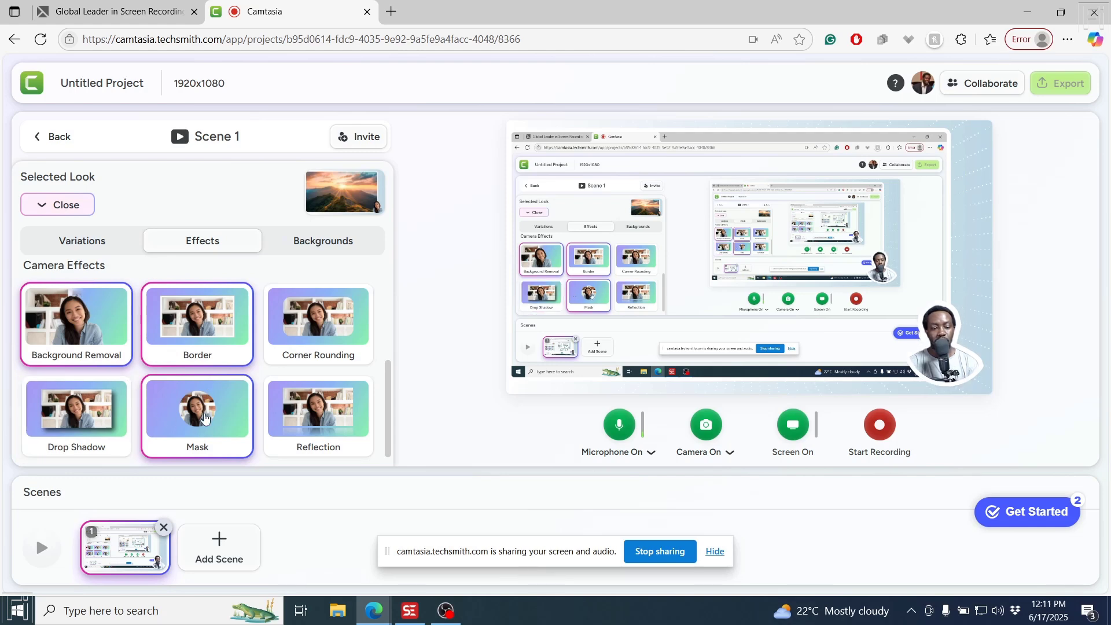
pyautogui.click(334, 410)
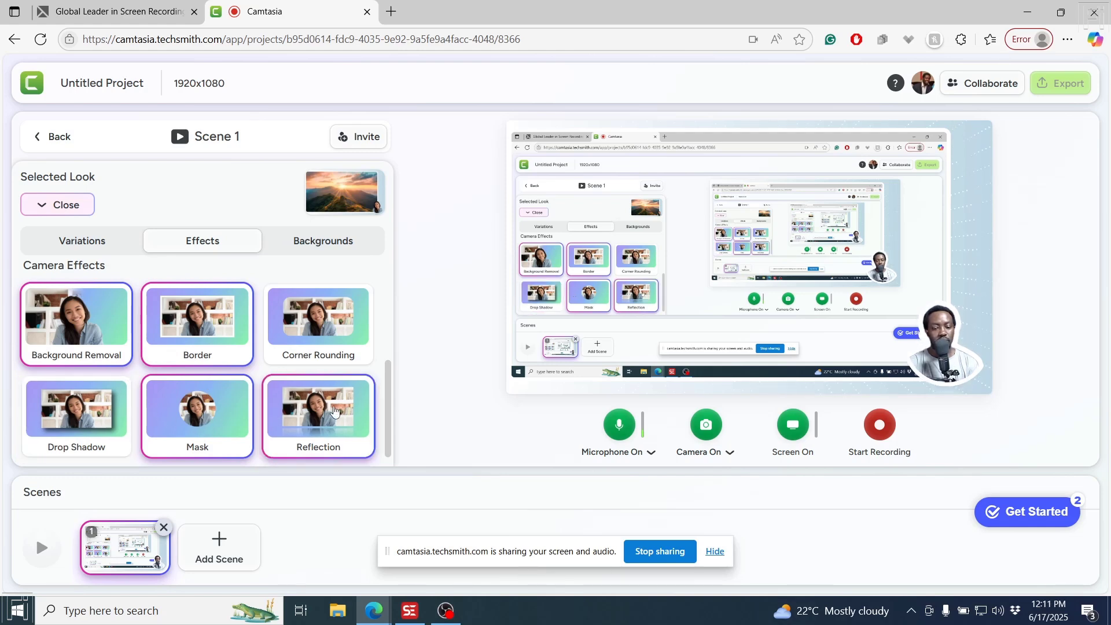
pyautogui.click(333, 411)
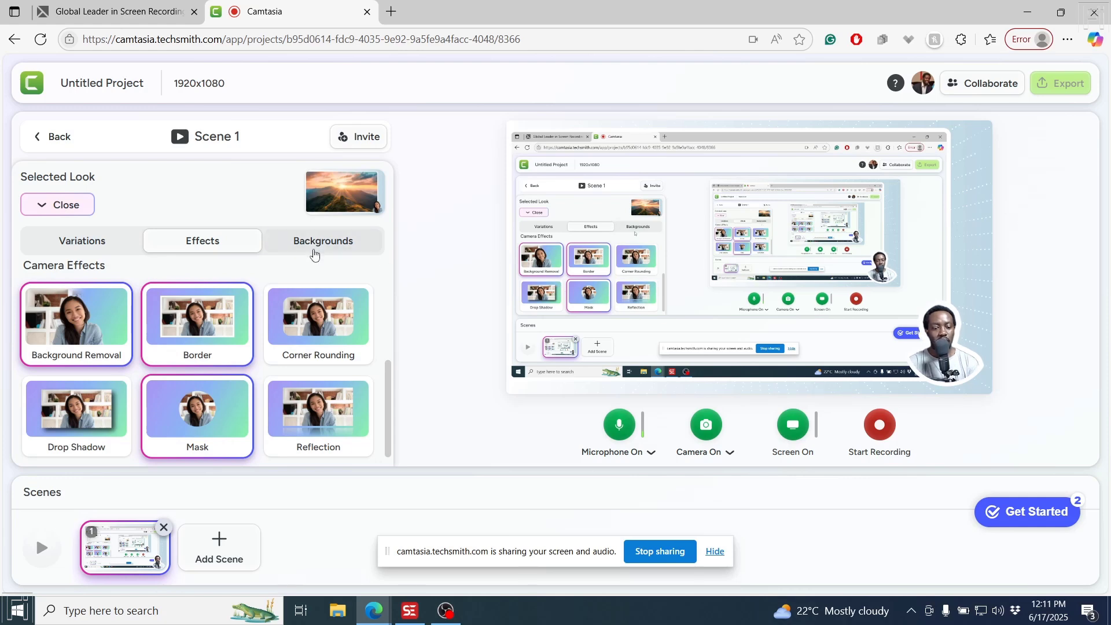
# Browse all pattern backgrounds, try the white dotted one, and apply the dark blue pattern with yellow dots.
pyautogui.click(315, 251)
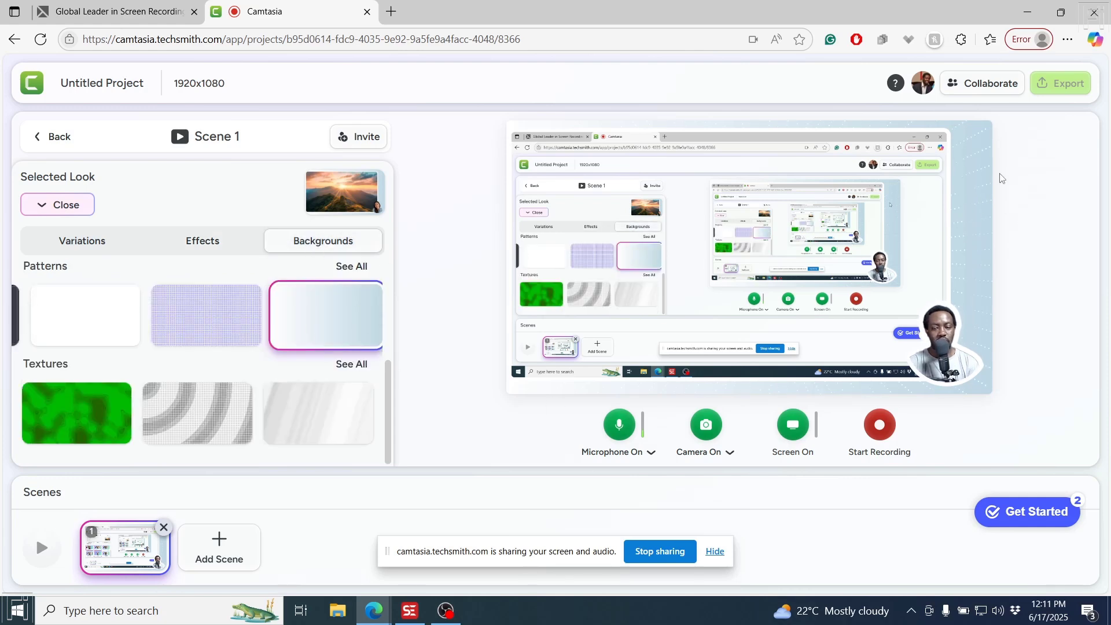
pyautogui.moveTo(372, 318)
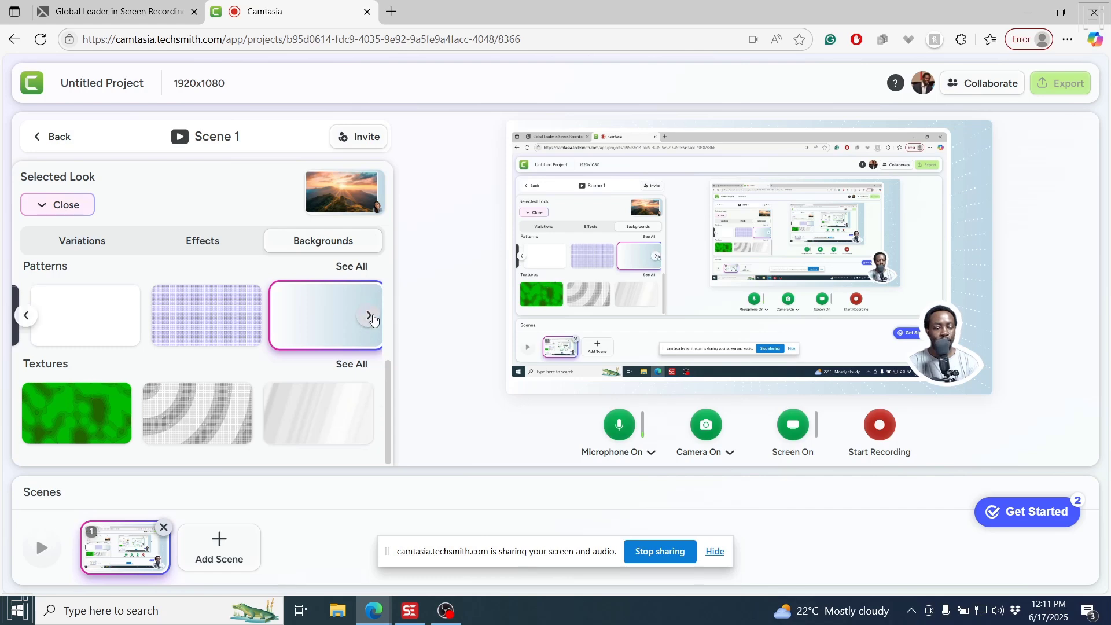
pyautogui.moveTo(387, 385)
pyautogui.mouseDown()
pyautogui.moveTo(393, 283)
pyautogui.moveTo(389, 378)
pyautogui.mouseUp()
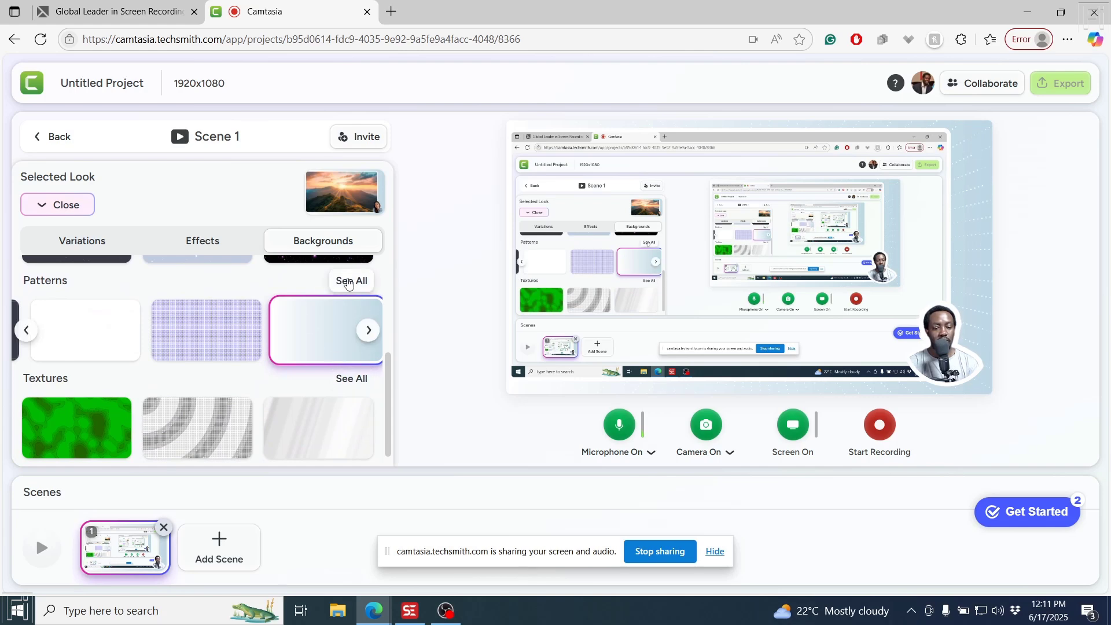
pyautogui.click(348, 282)
pyautogui.click(181, 290)
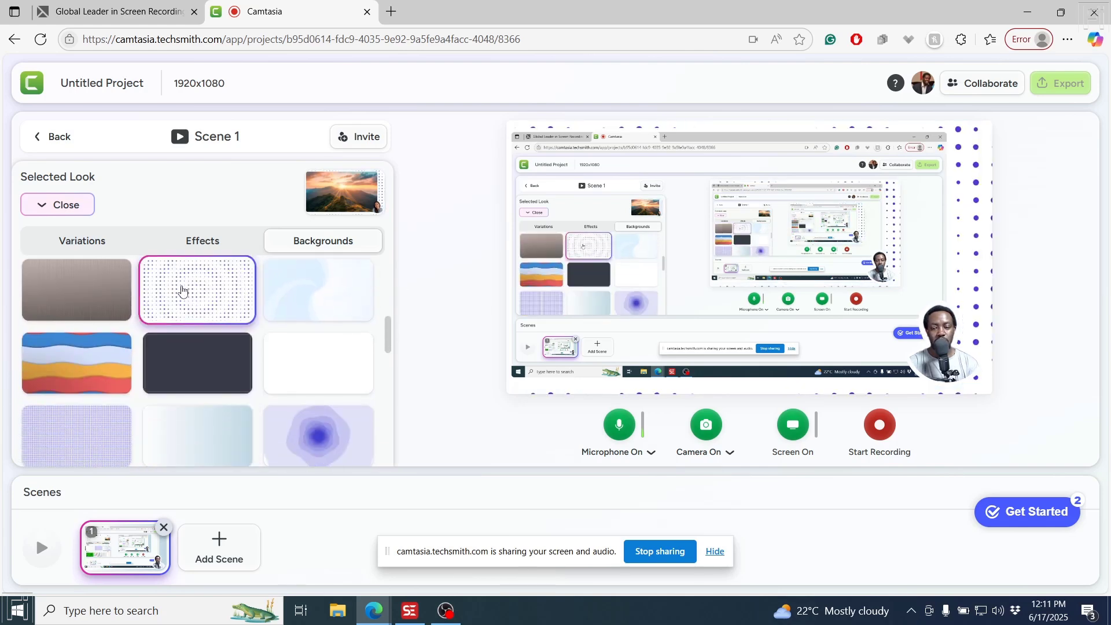
pyautogui.moveTo(386, 335); pyautogui.dragTo(380, 426)
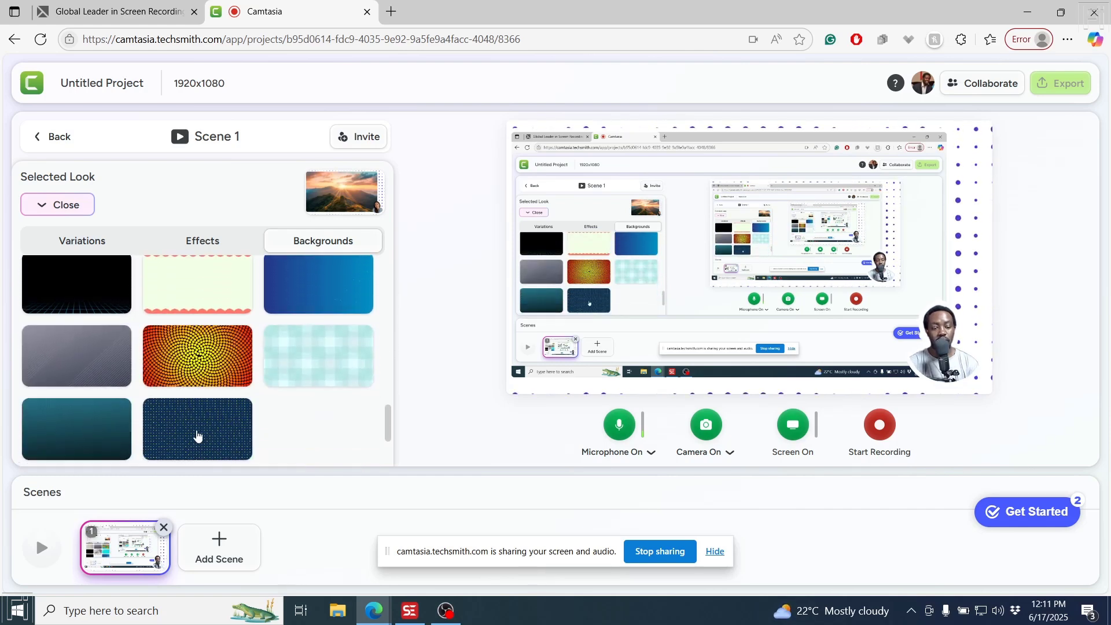
pyautogui.click(197, 436)
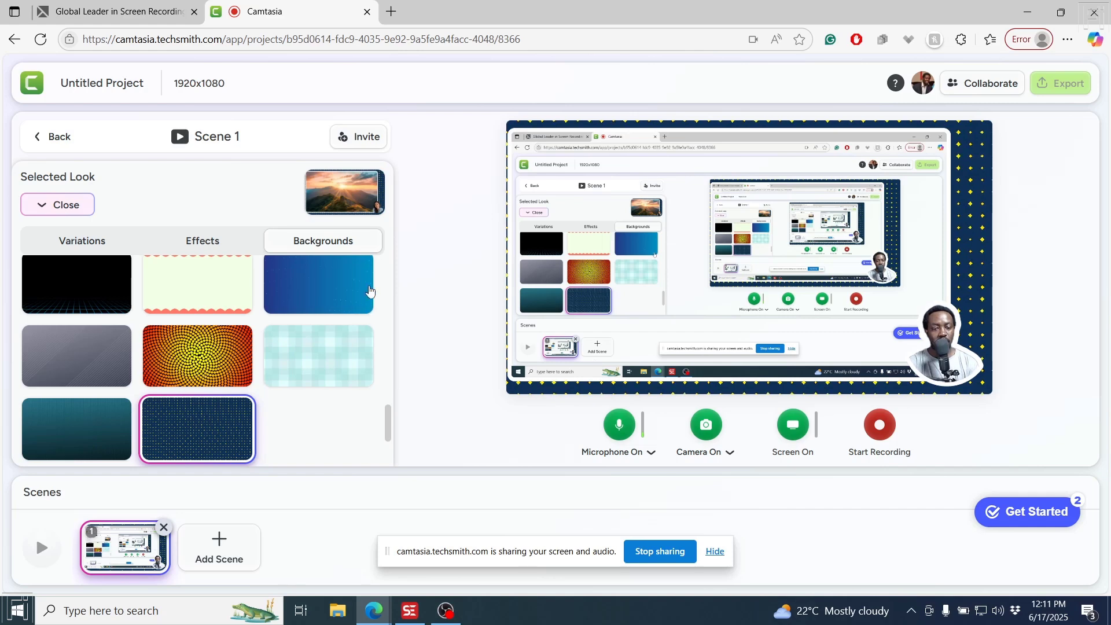
pyautogui.moveTo(389, 428); pyautogui.dragTo(396, 271)
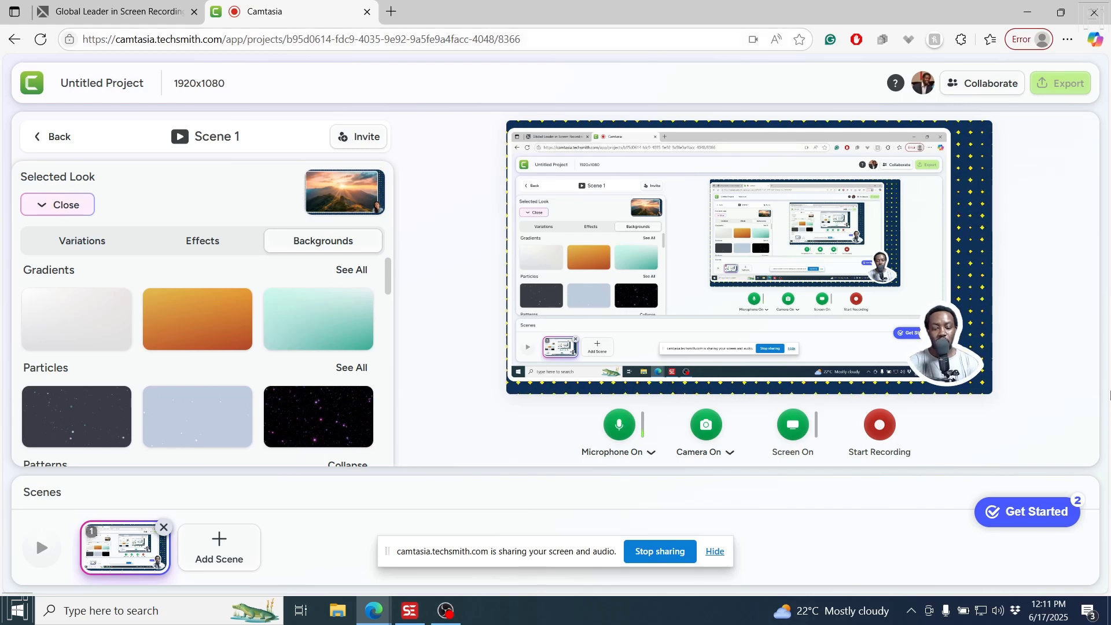
# Start recording Scene 1 with the screen-sharing notice hidden, and switch to Subtitle Edit.
pyautogui.click(880, 426)
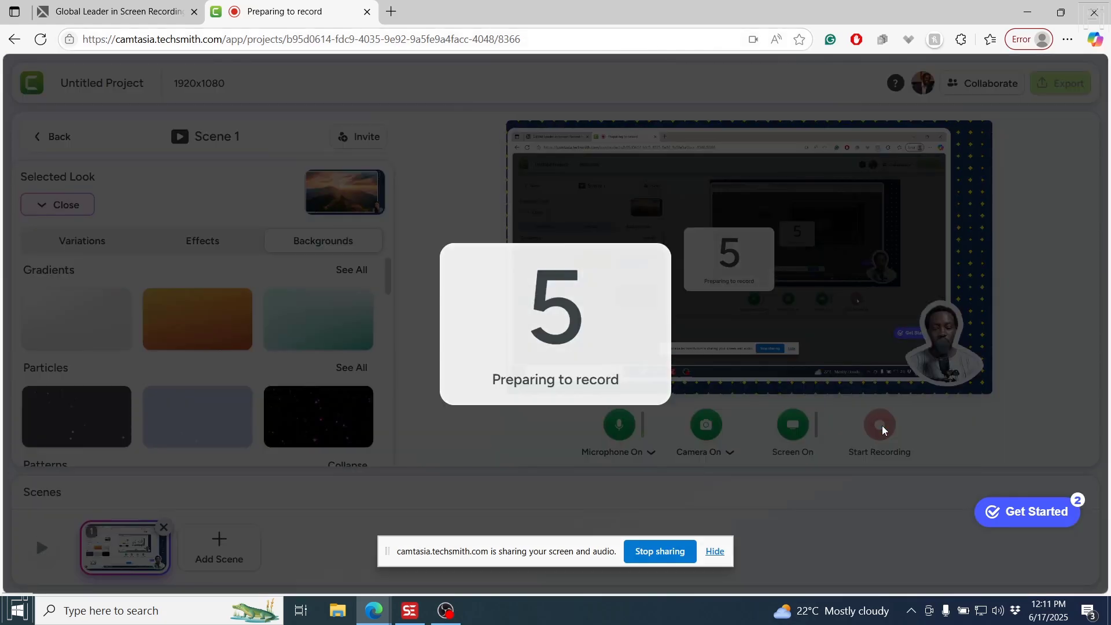
pyautogui.click(715, 551)
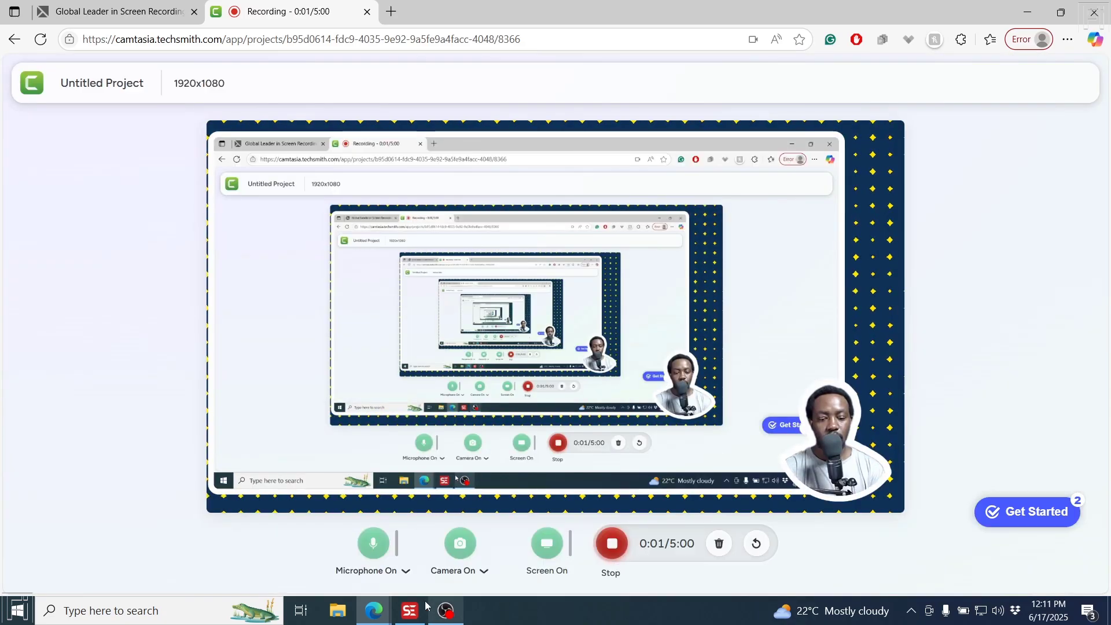
pyautogui.click(408, 612)
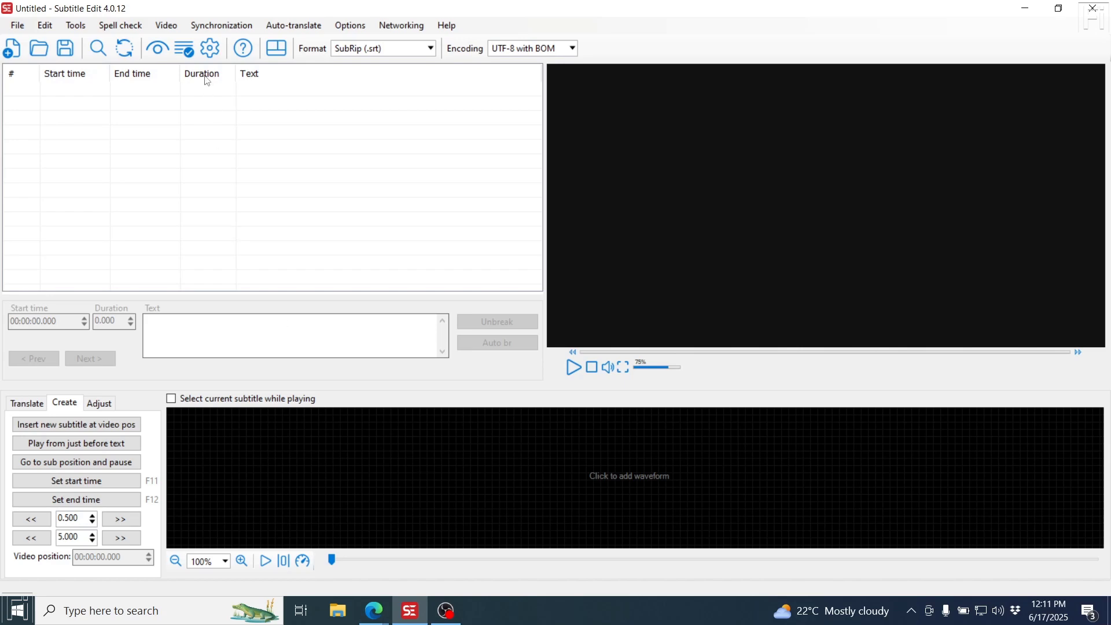
# Show the Whisper audio-to-text dialog and its list of engines, and close it without generating anything.
pyautogui.click(166, 27)
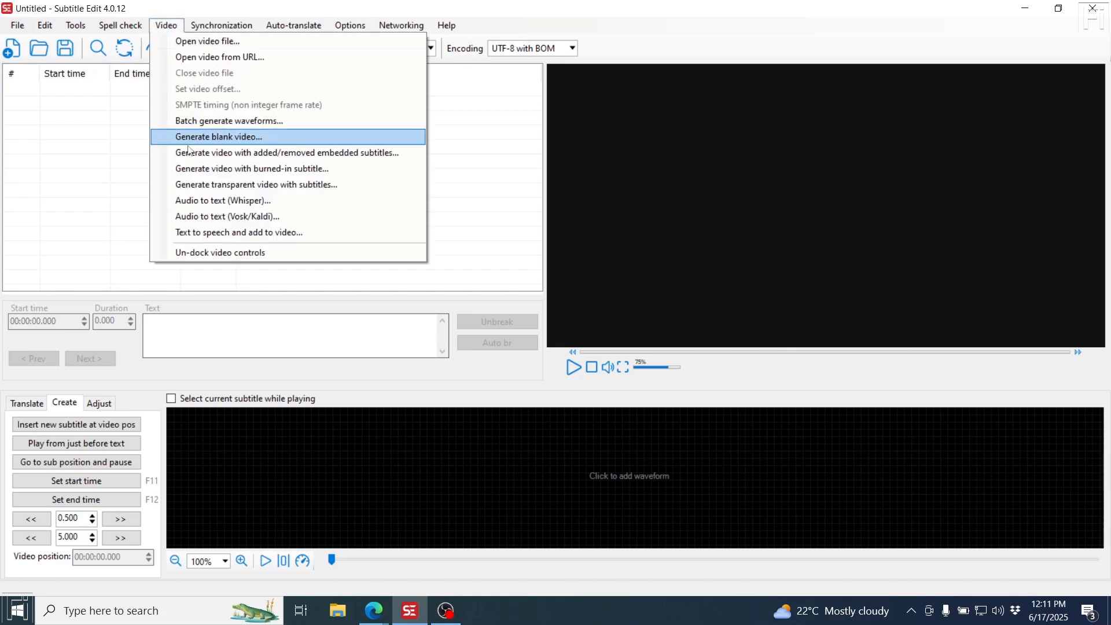
pyautogui.click(195, 206)
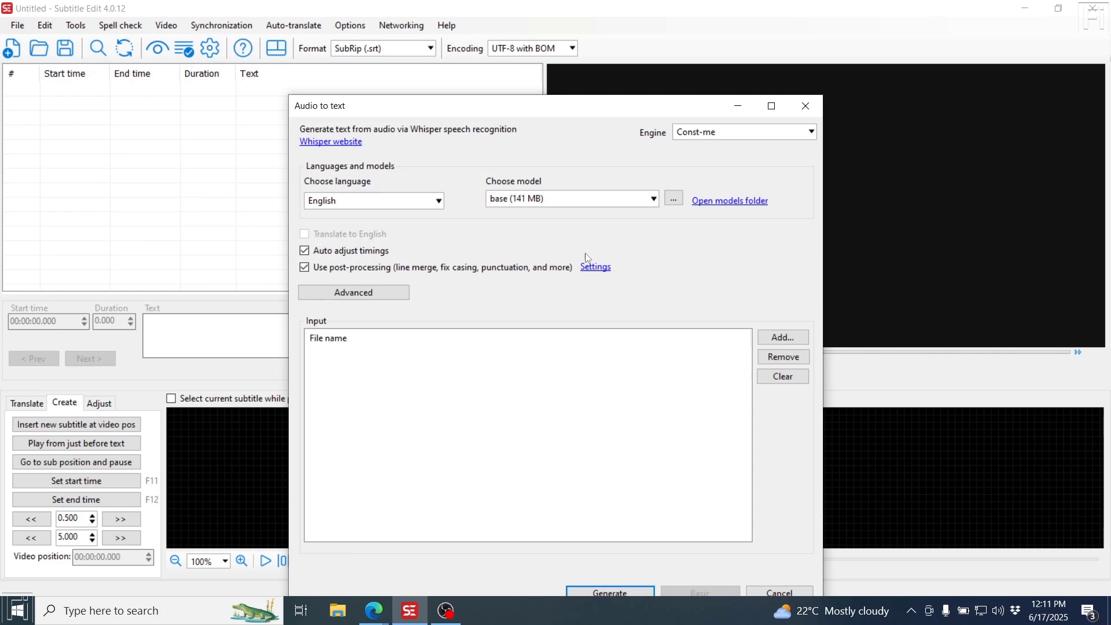
pyautogui.click(718, 133)
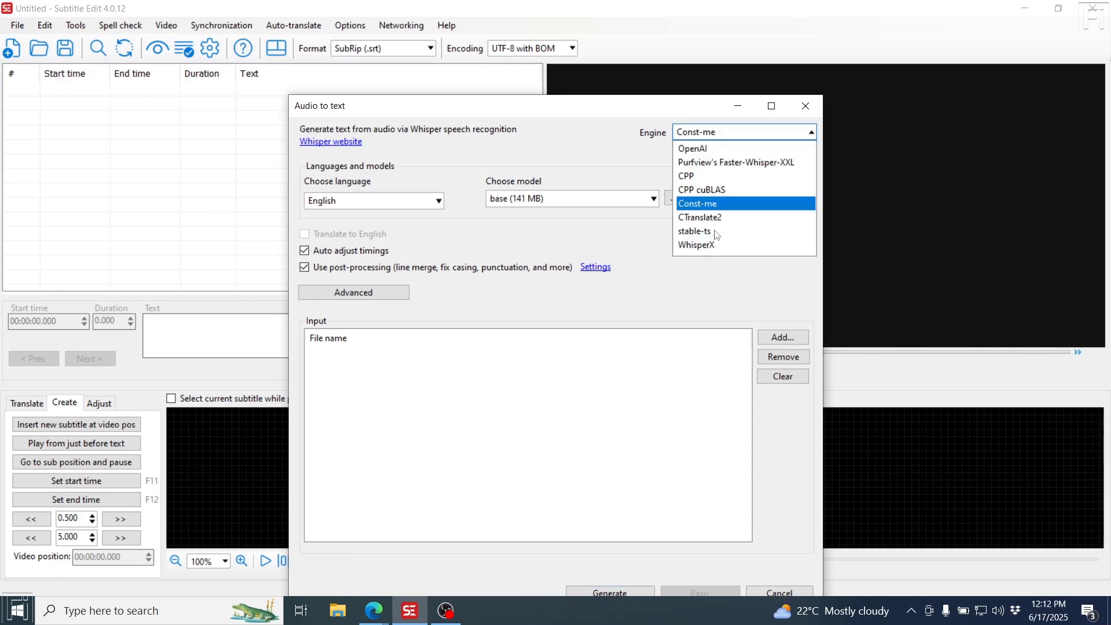
pyautogui.click(613, 116)
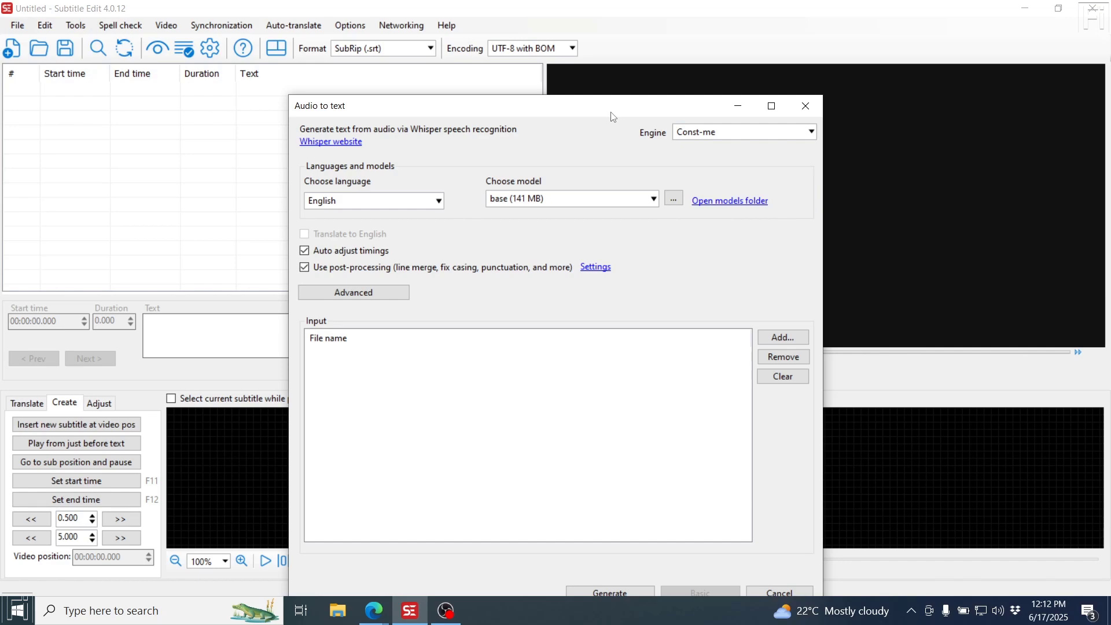
pyautogui.click(806, 107)
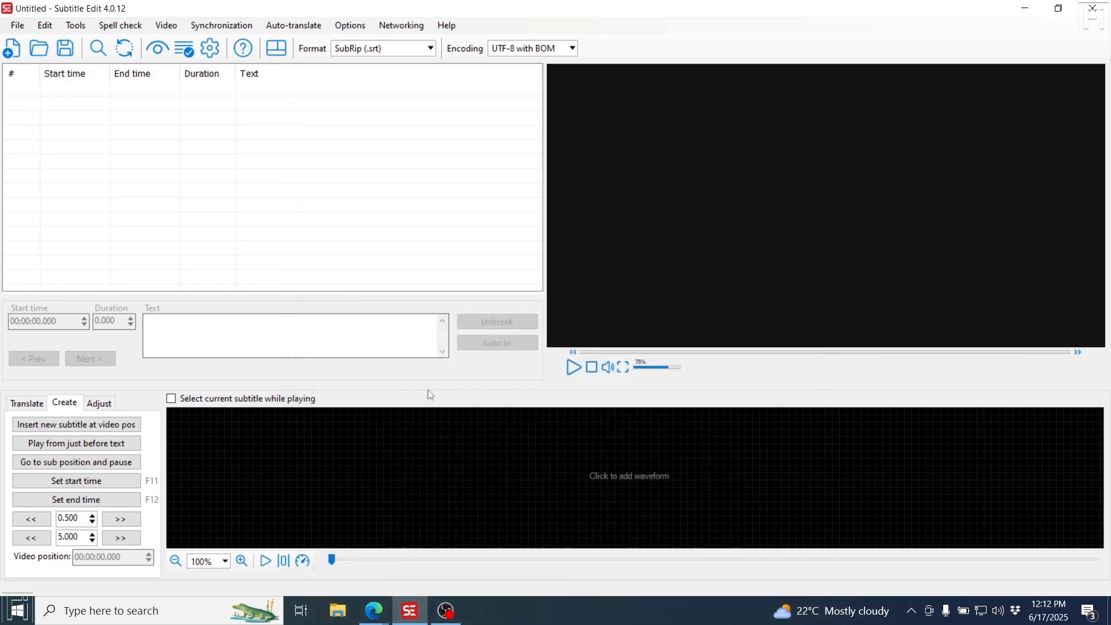
# Bring back Camtasia's screen-sharing notice and stop sharing the screen and audio.
pyautogui.moveTo(373, 611)
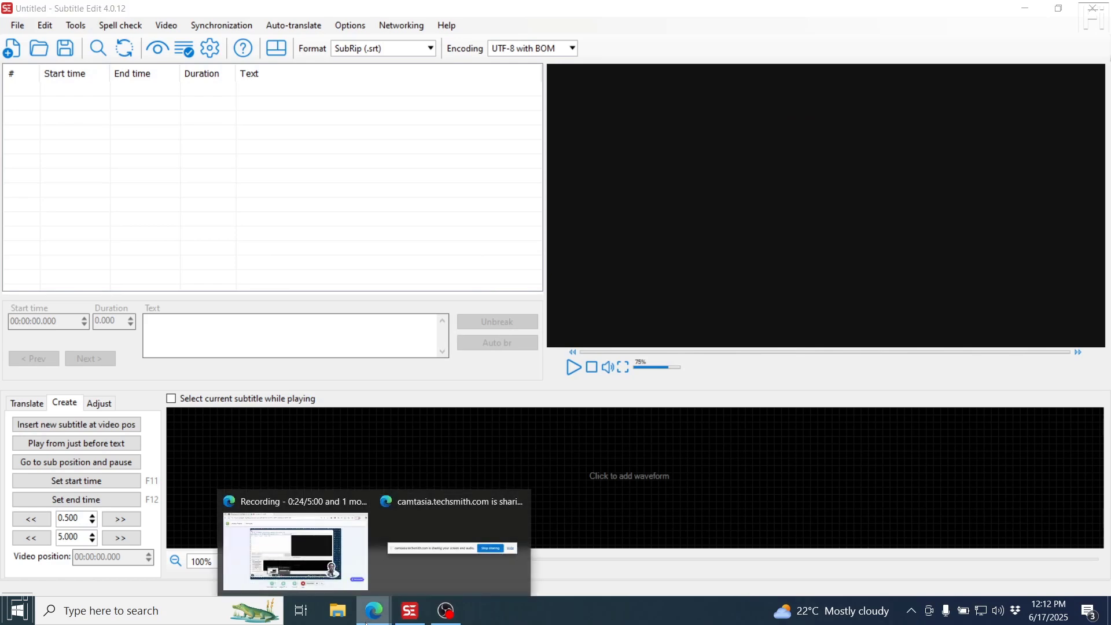
pyautogui.click(401, 544)
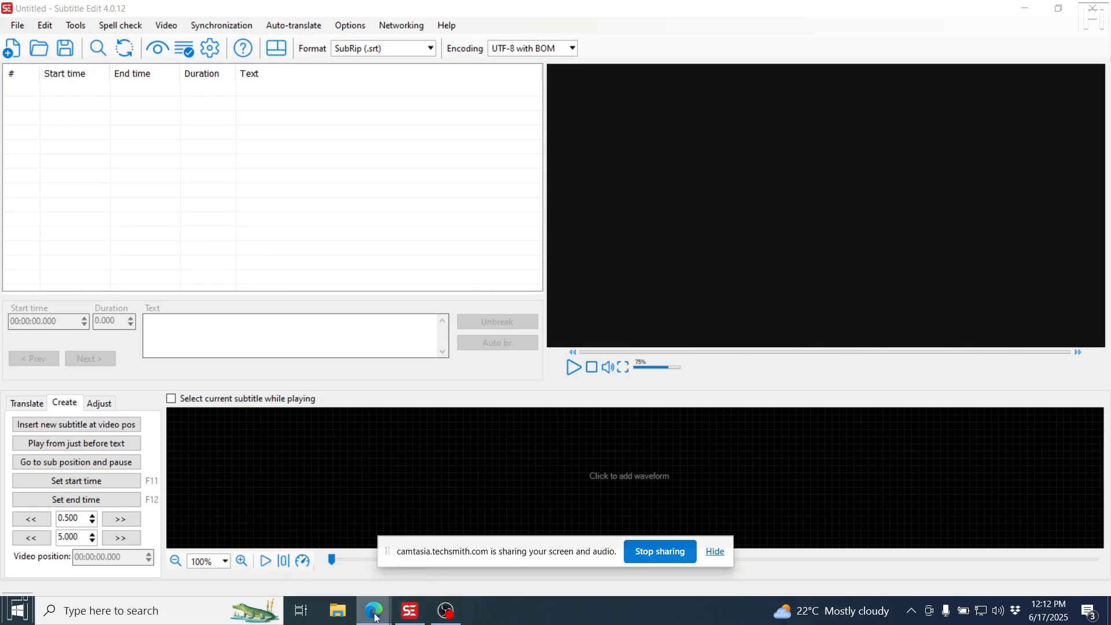
pyautogui.click(651, 557)
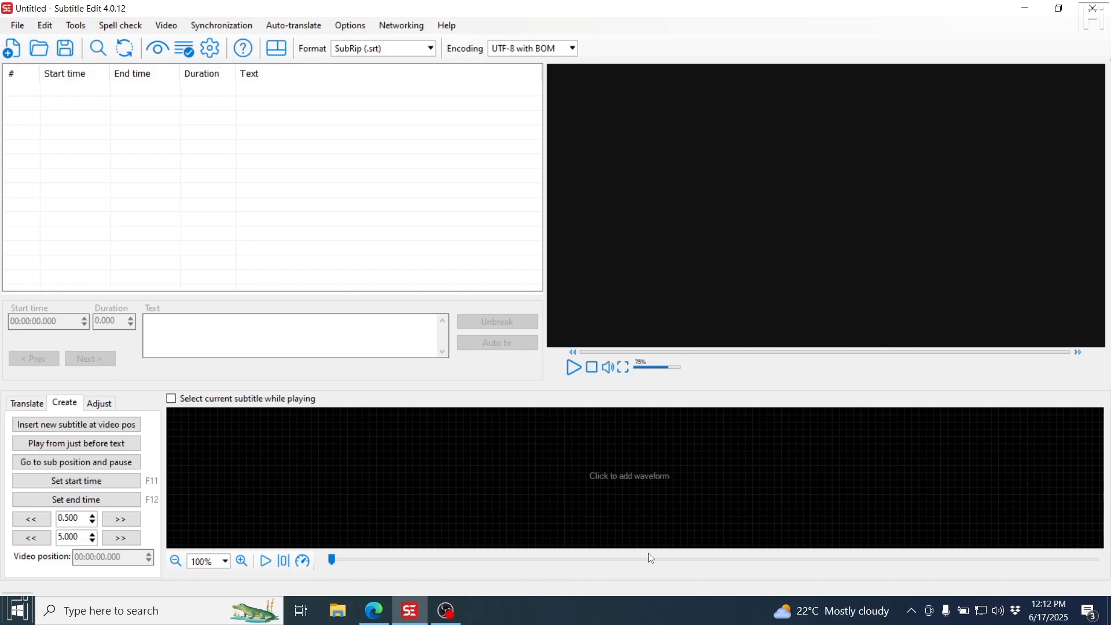
# Switch back to Camtasia, play the Scene 1 recording, and pause it about 15 seconds in.
pyautogui.click(373, 611)
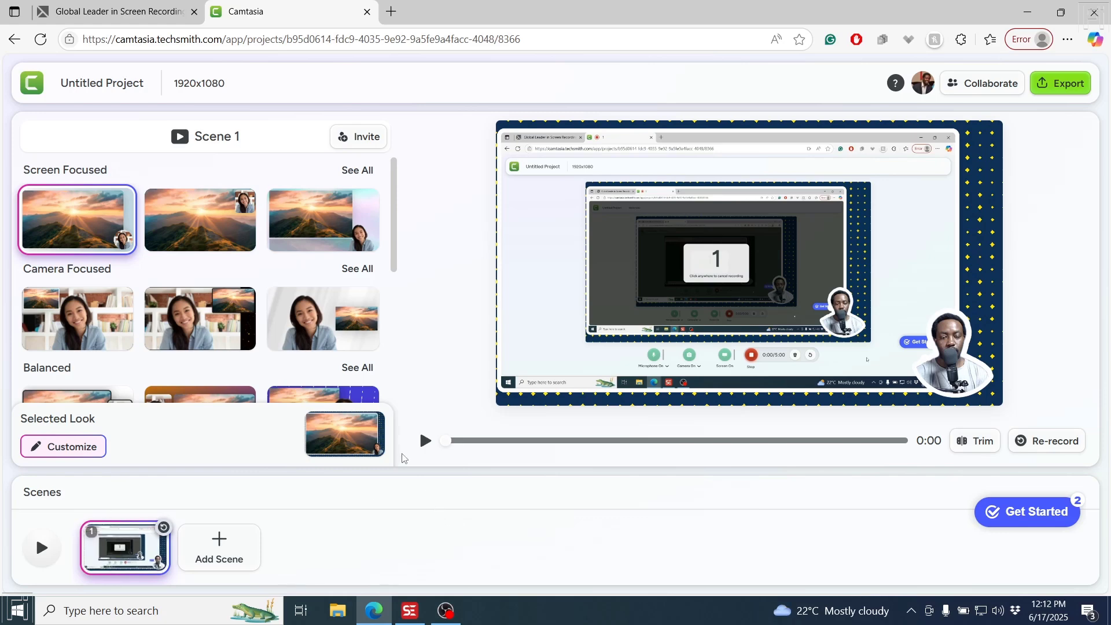
pyautogui.click(425, 441)
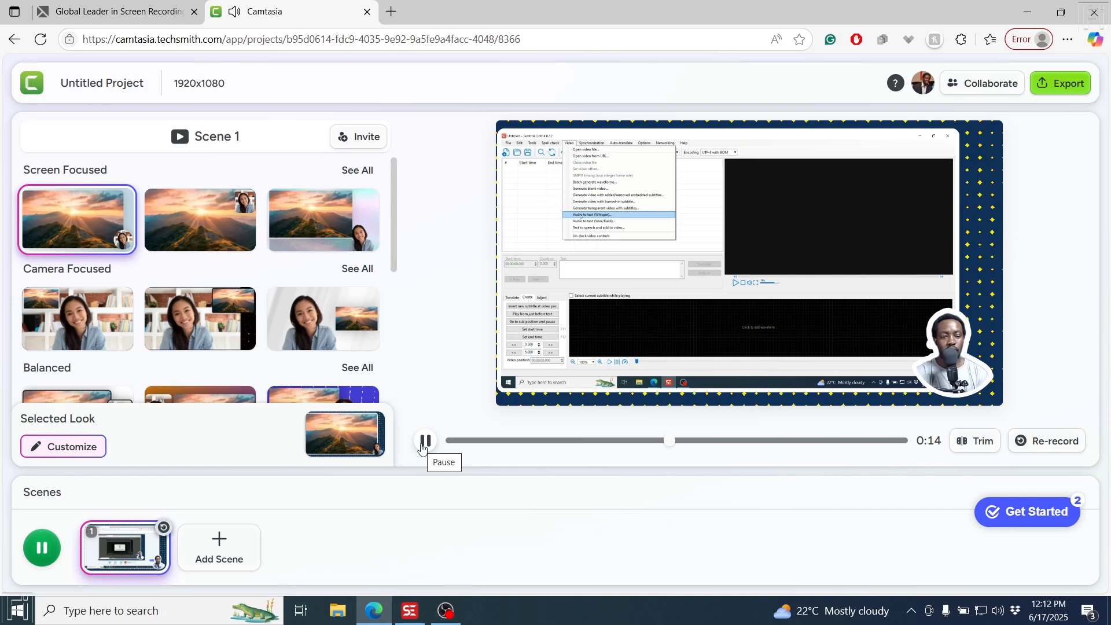
pyautogui.click(424, 443)
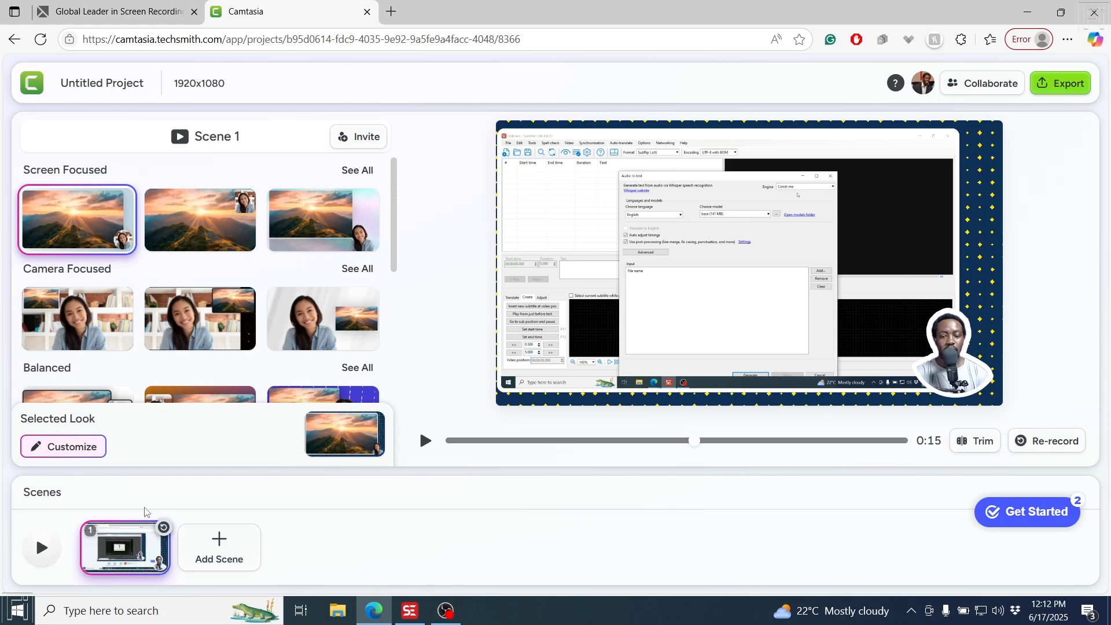
# Trim Scene 1 to start at about 0:02 and end at about 0:24 of the recording.
pyautogui.moveTo(707, 444); pyautogui.dragTo(463, 461)
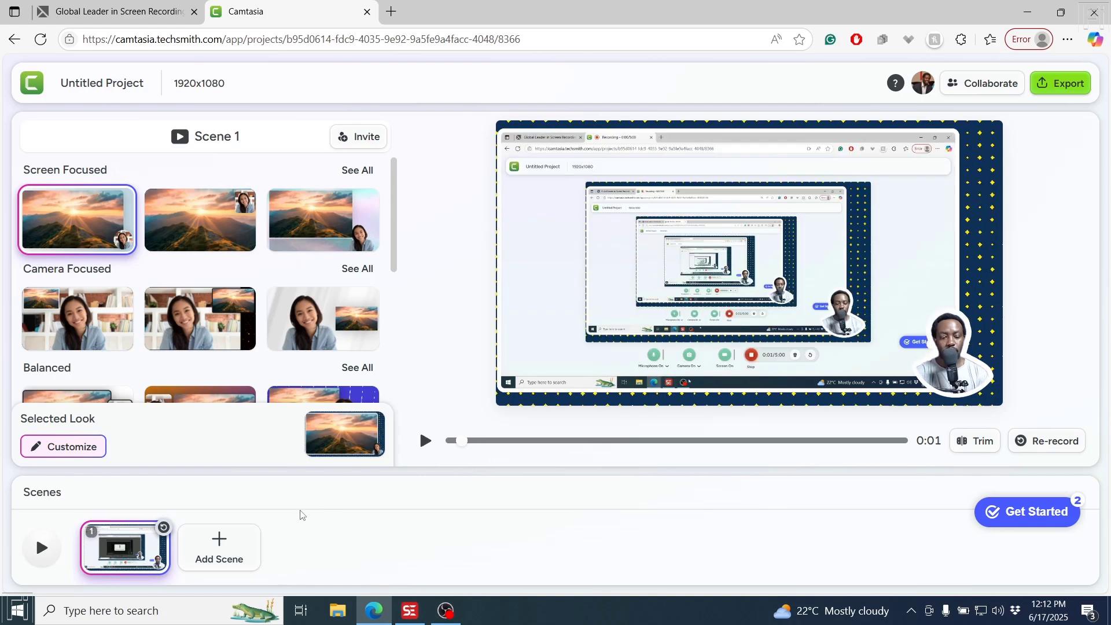
pyautogui.click(977, 445)
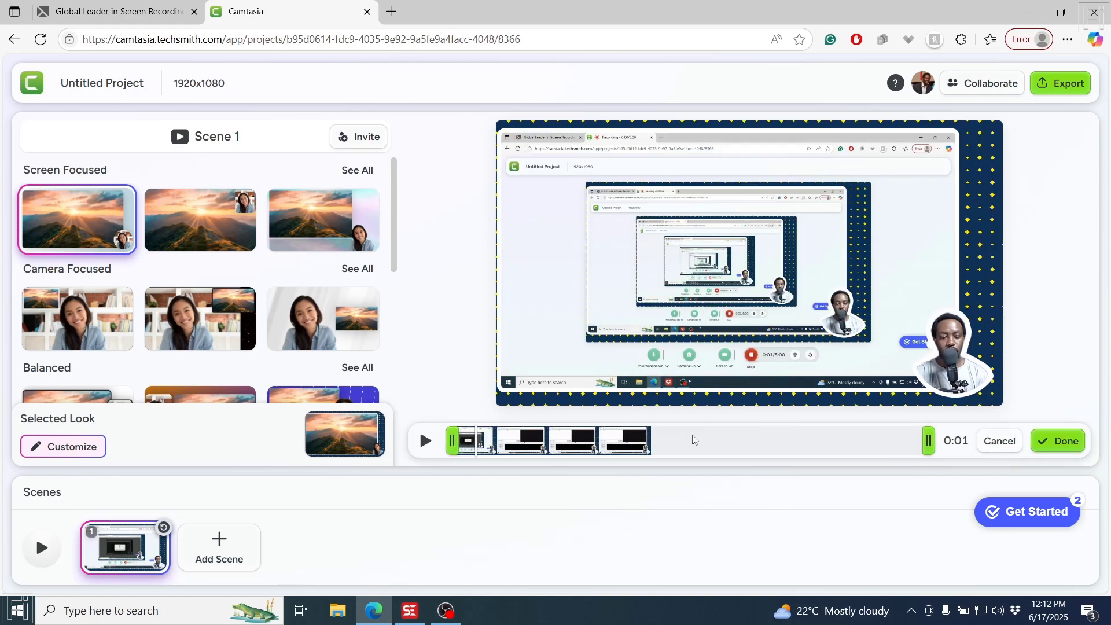
pyautogui.moveTo(453, 442); pyautogui.dragTo(498, 440)
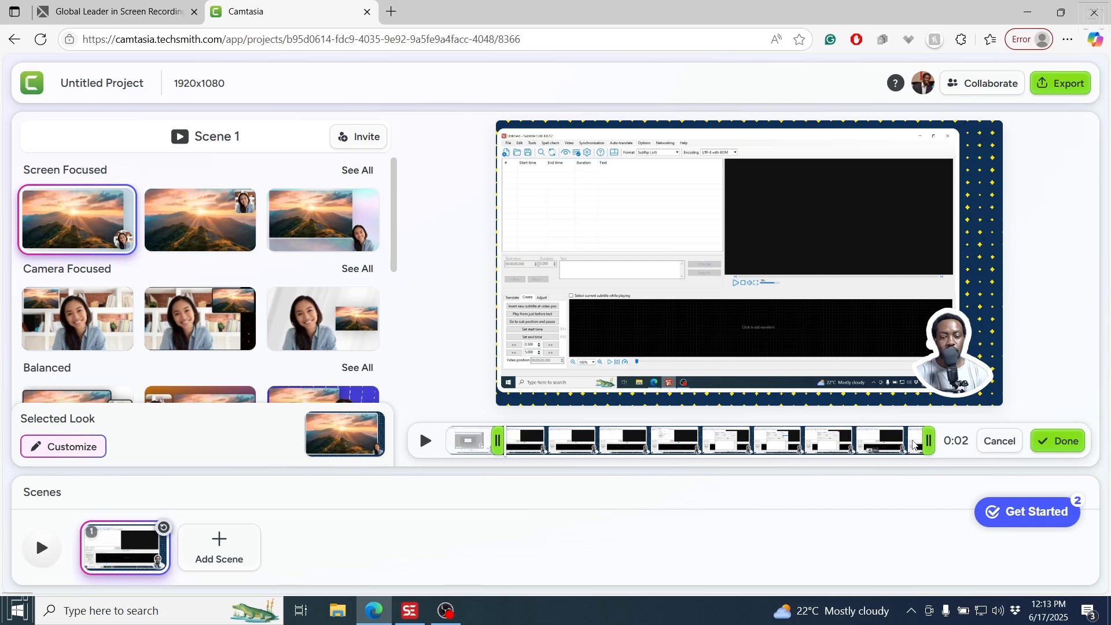
pyautogui.moveTo(929, 441); pyautogui.dragTo(849, 448)
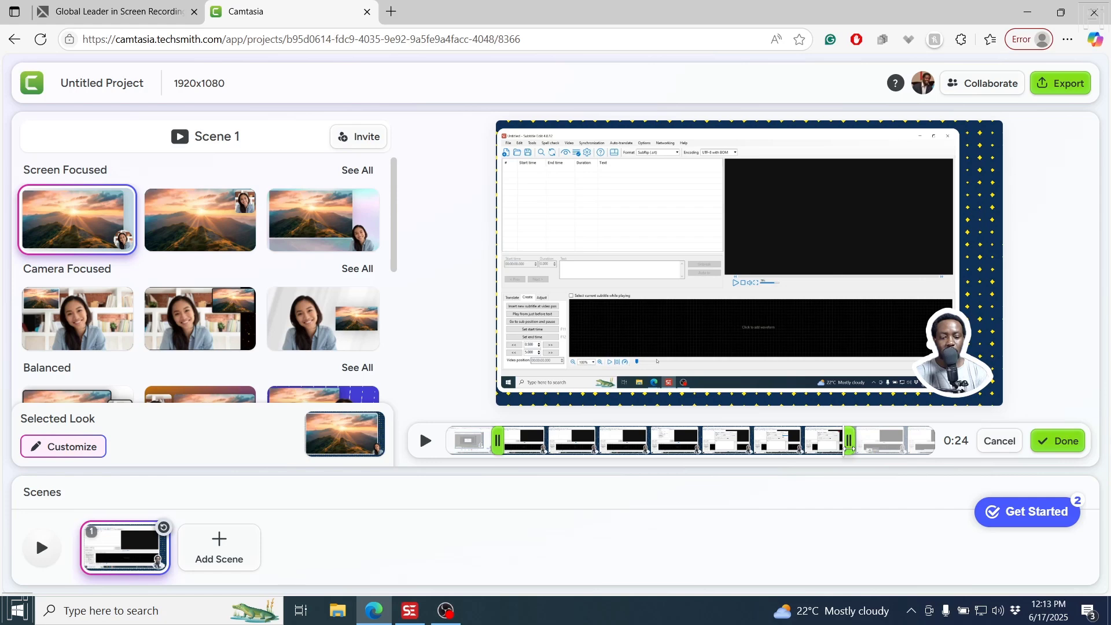
pyautogui.click(1068, 443)
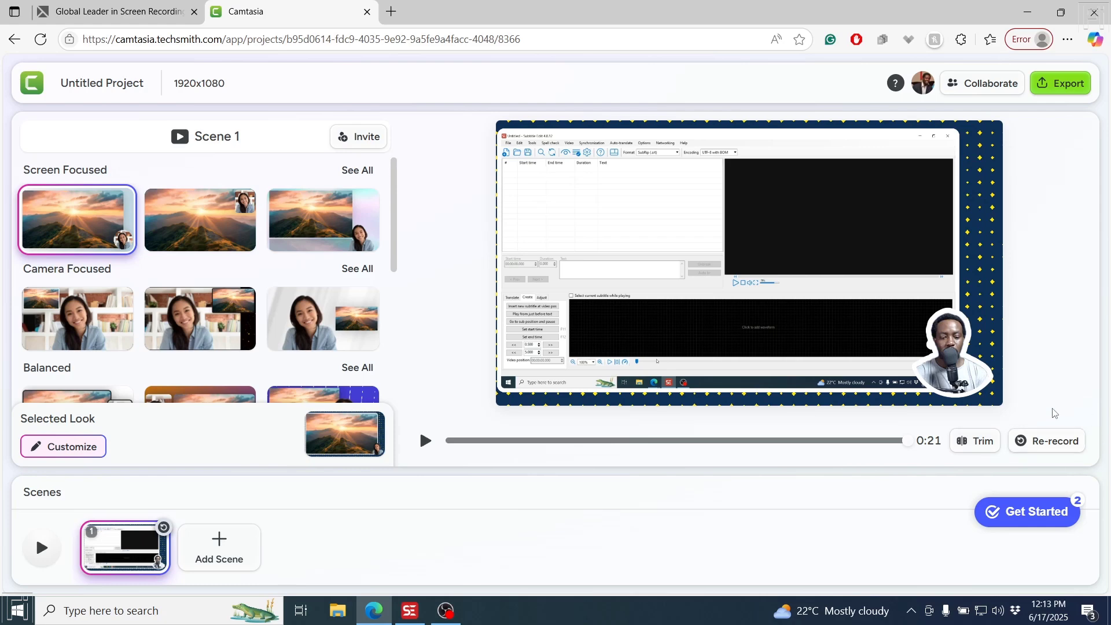
# View the project's collaboration options without inviting anyone, and download the project backup file.
pyautogui.click(972, 83)
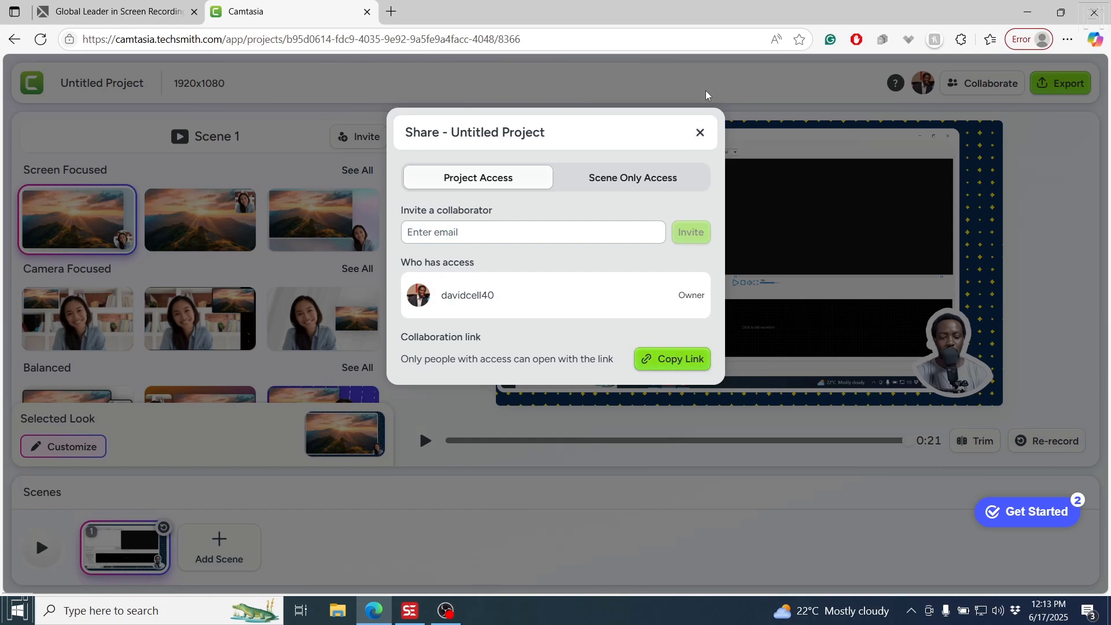
pyautogui.click(700, 132)
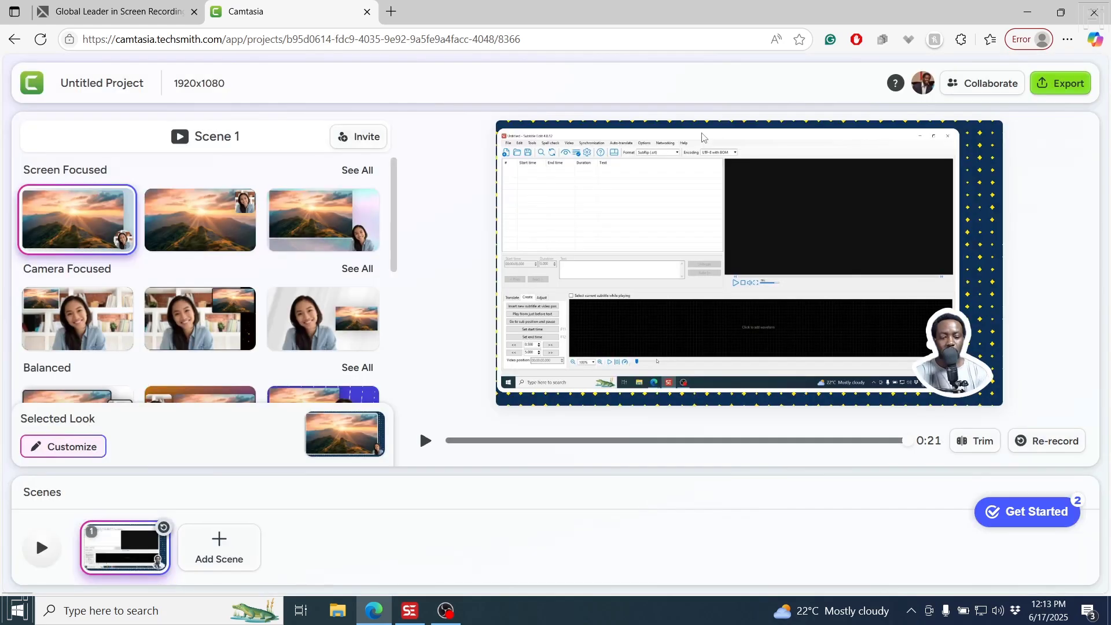
pyautogui.click(1077, 86)
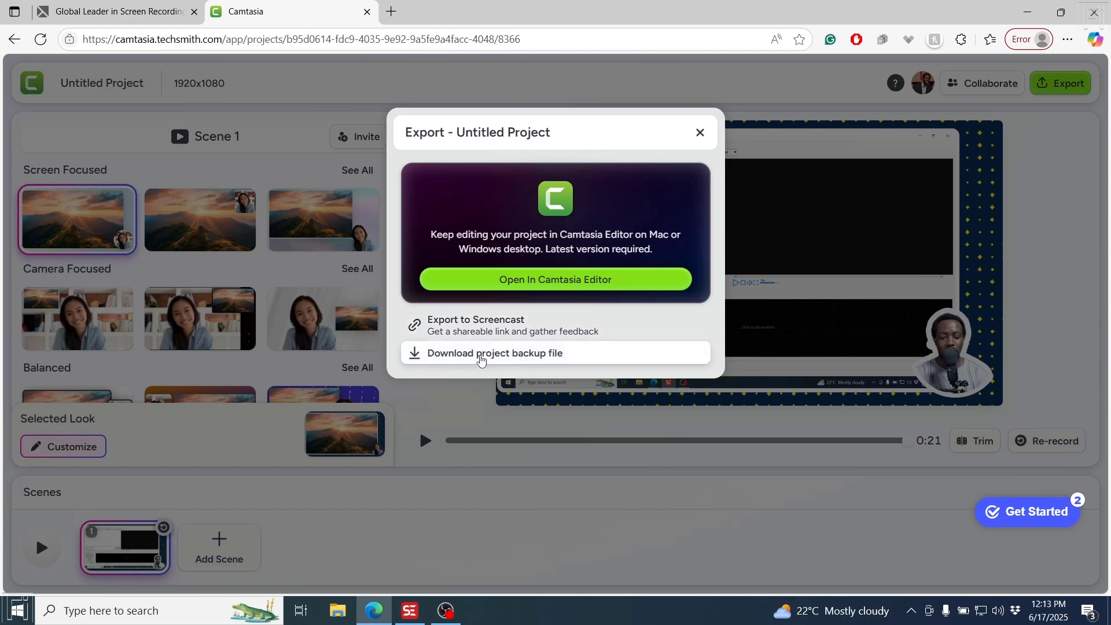
pyautogui.click(480, 358)
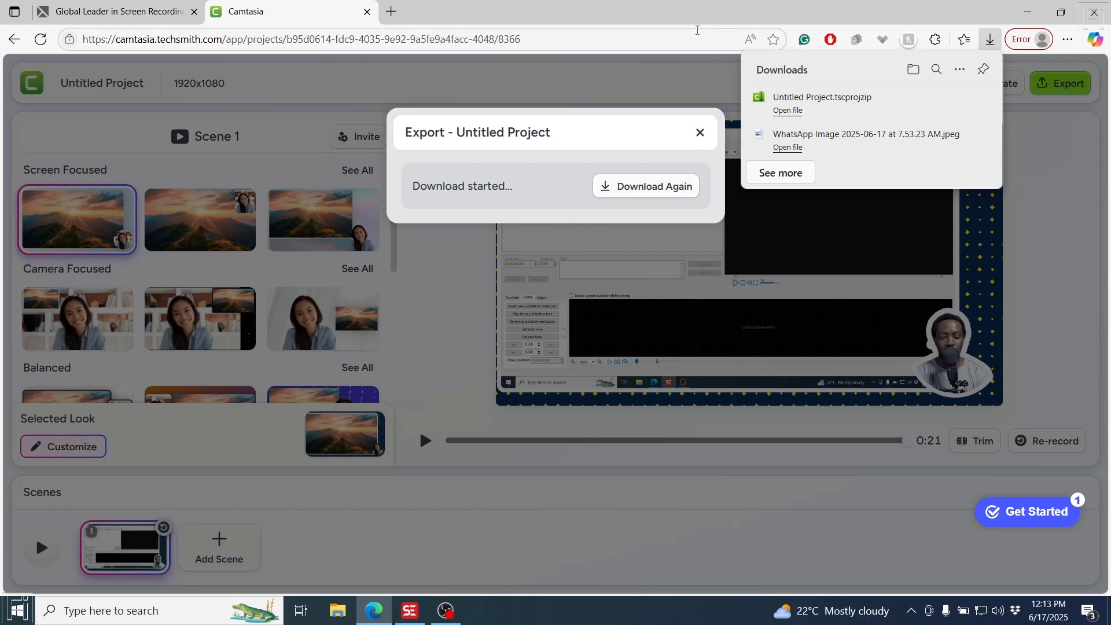
pyautogui.click(701, 132)
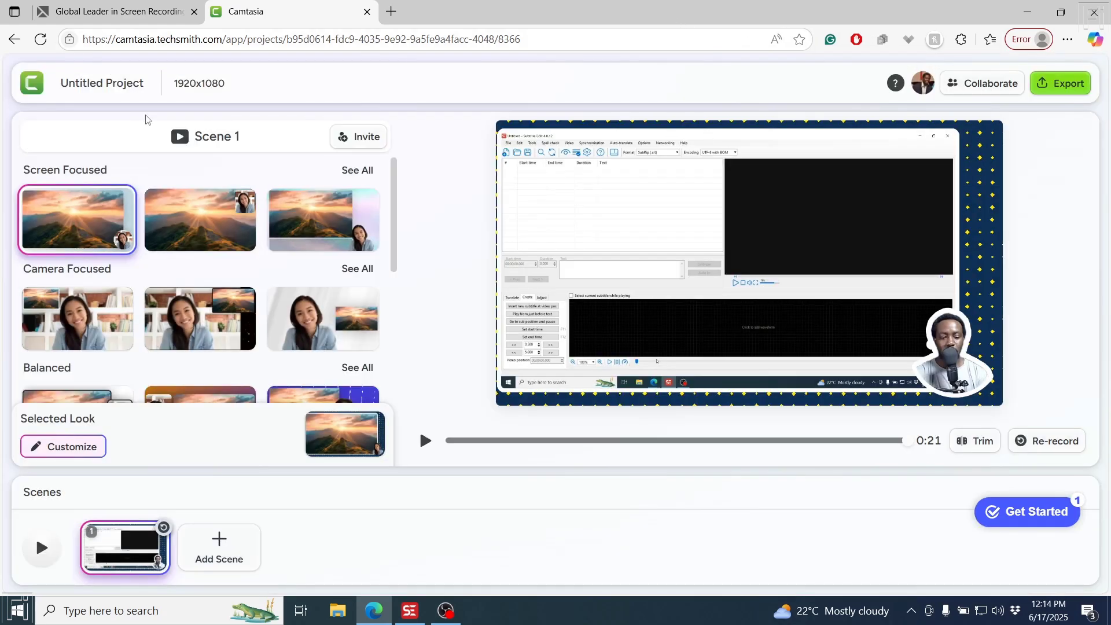
# Rename the project as Sample 1.
pyautogui.click(107, 86)
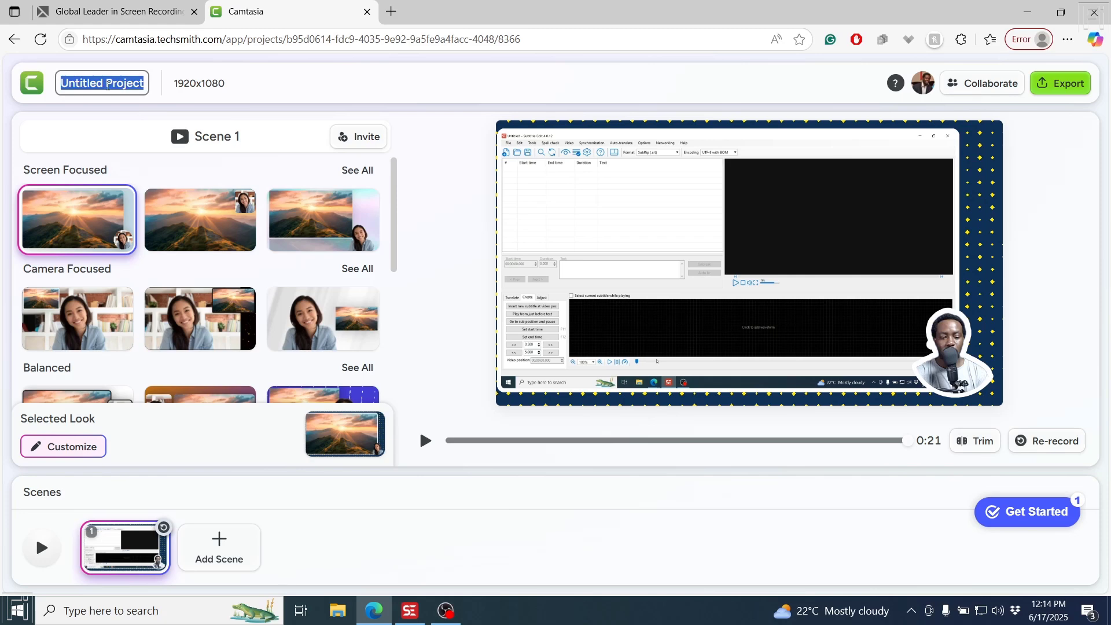
pyautogui.write('Sample 1')
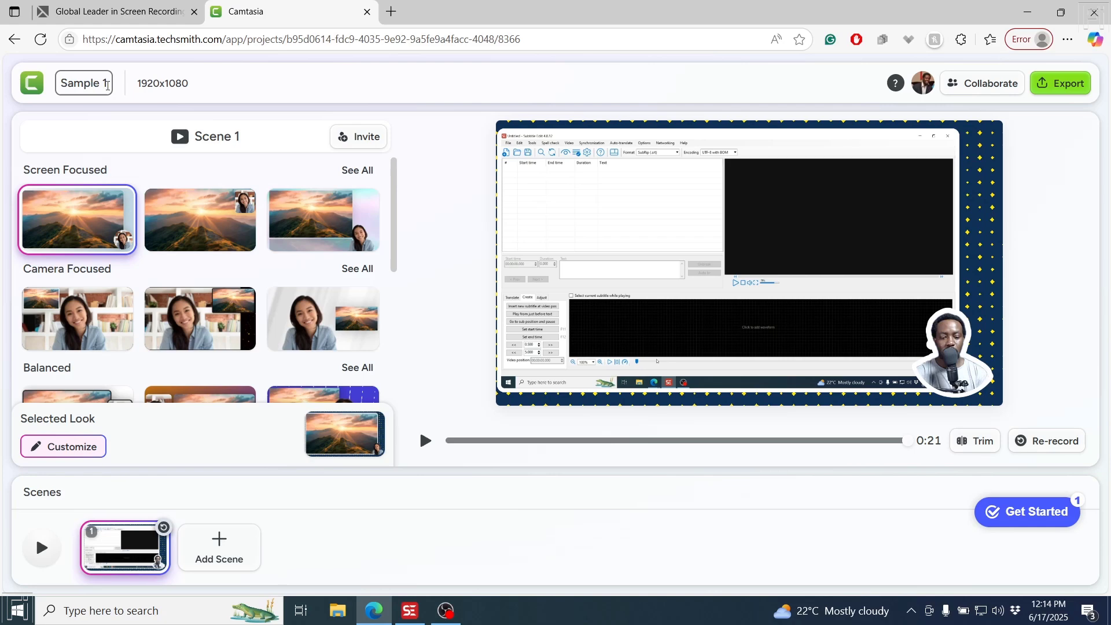
pyautogui.press('Return')
# Show the project in the project list, view its rename option without changing the name, and reopen the project.
pyautogui.click(35, 90)
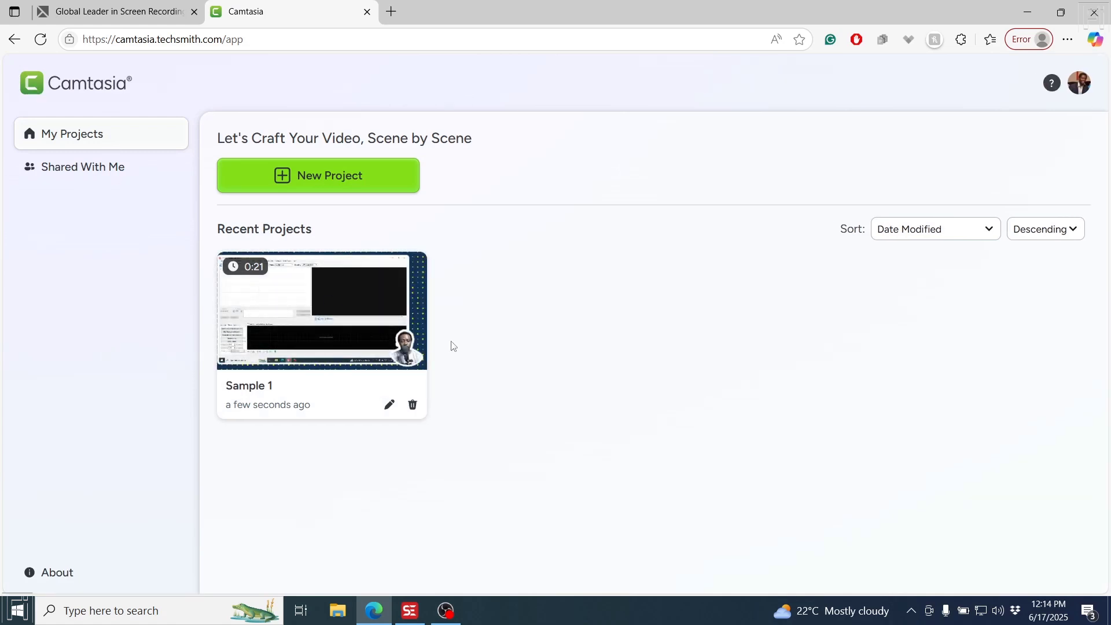
pyautogui.click(389, 407)
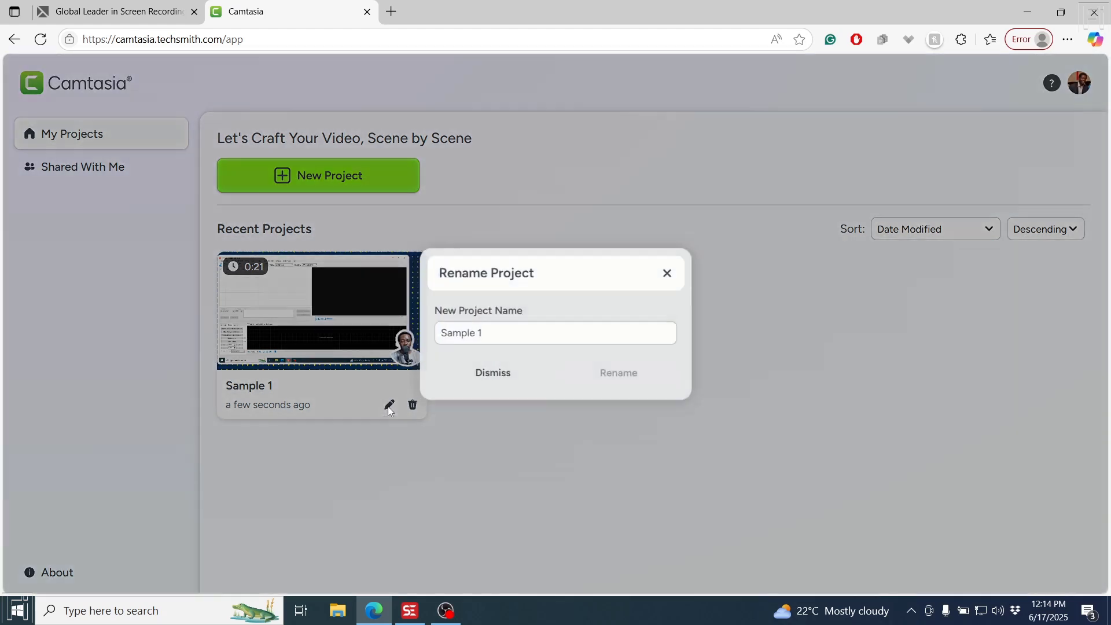
pyautogui.click(665, 273)
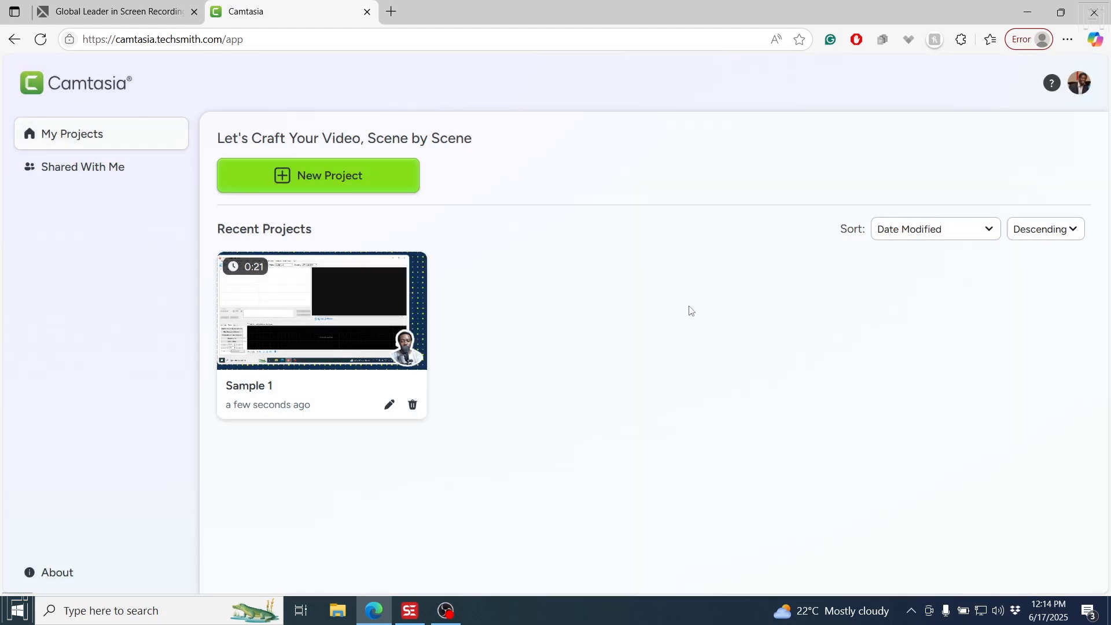
pyautogui.click(365, 303)
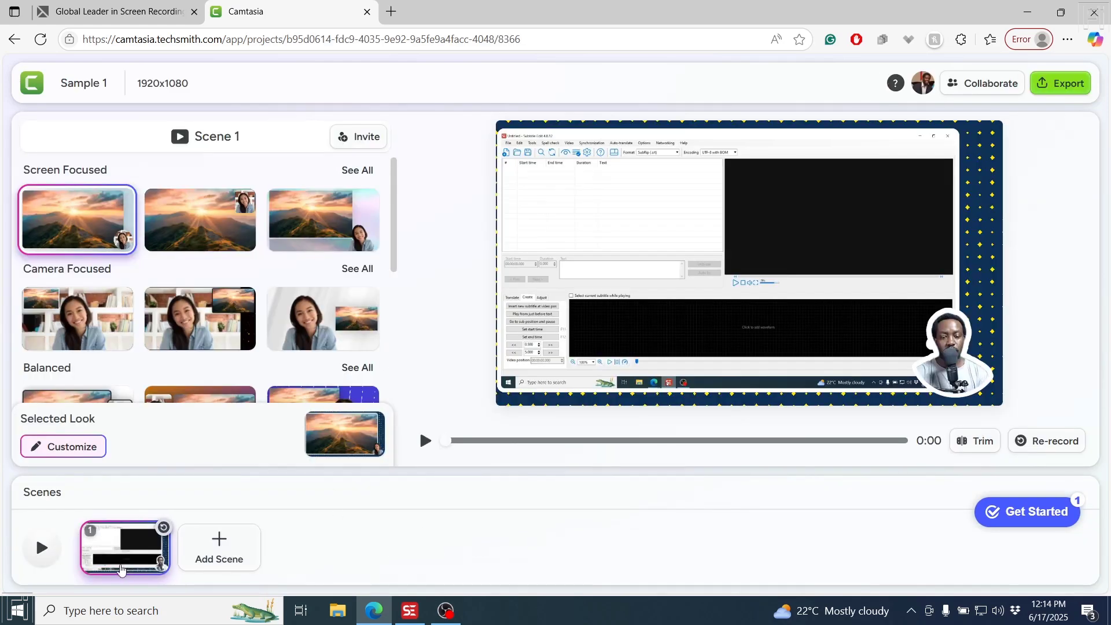
# Customize Scene 1's look with the size and position variation that puts the camera halfway up the screen recording's right edge.
pyautogui.moveTo(375, 220)
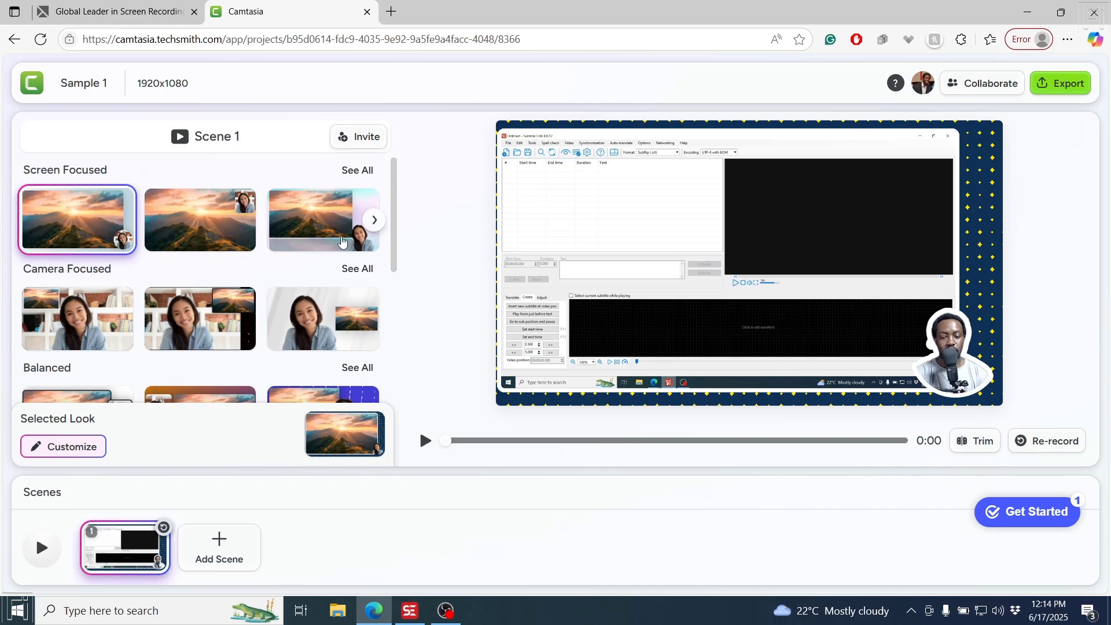
pyautogui.moveTo(396, 196); pyautogui.dragTo(397, 305)
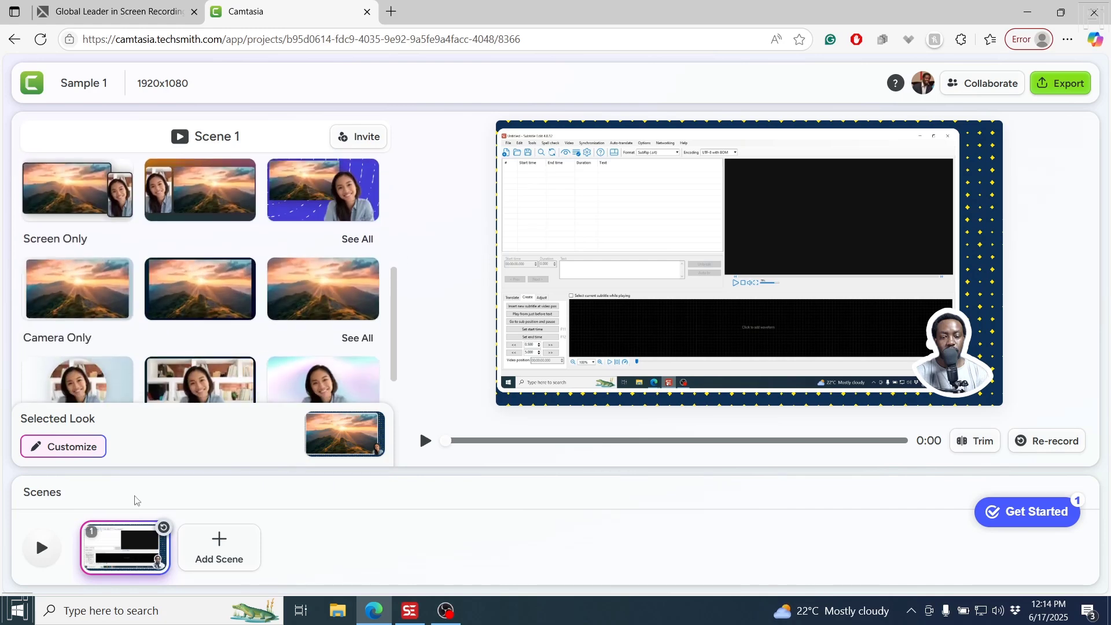
pyautogui.click(85, 452)
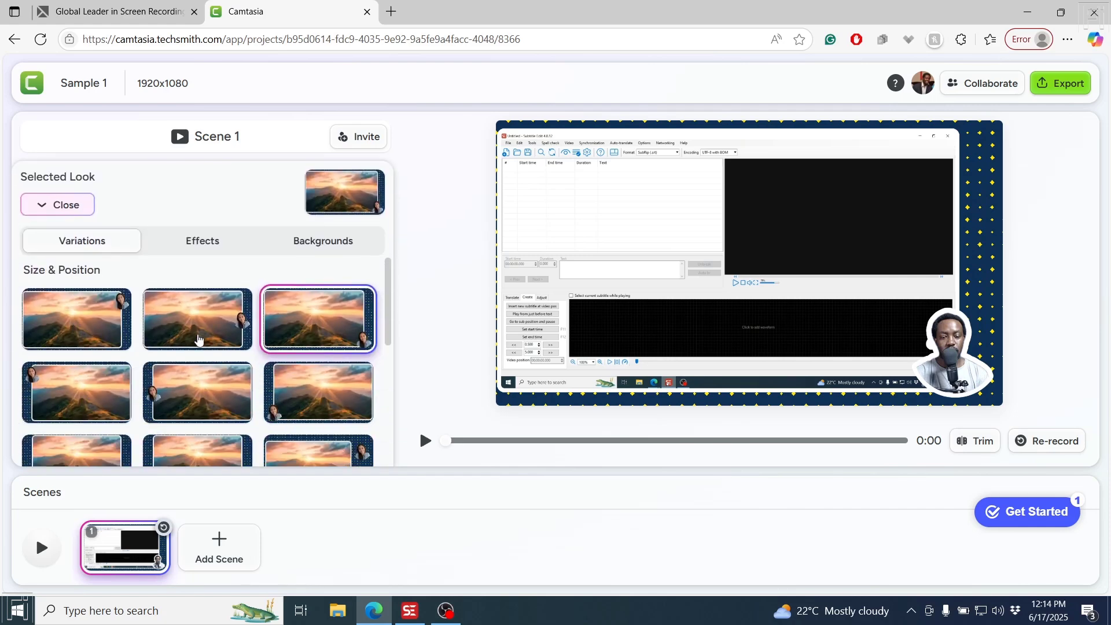
pyautogui.click(198, 334)
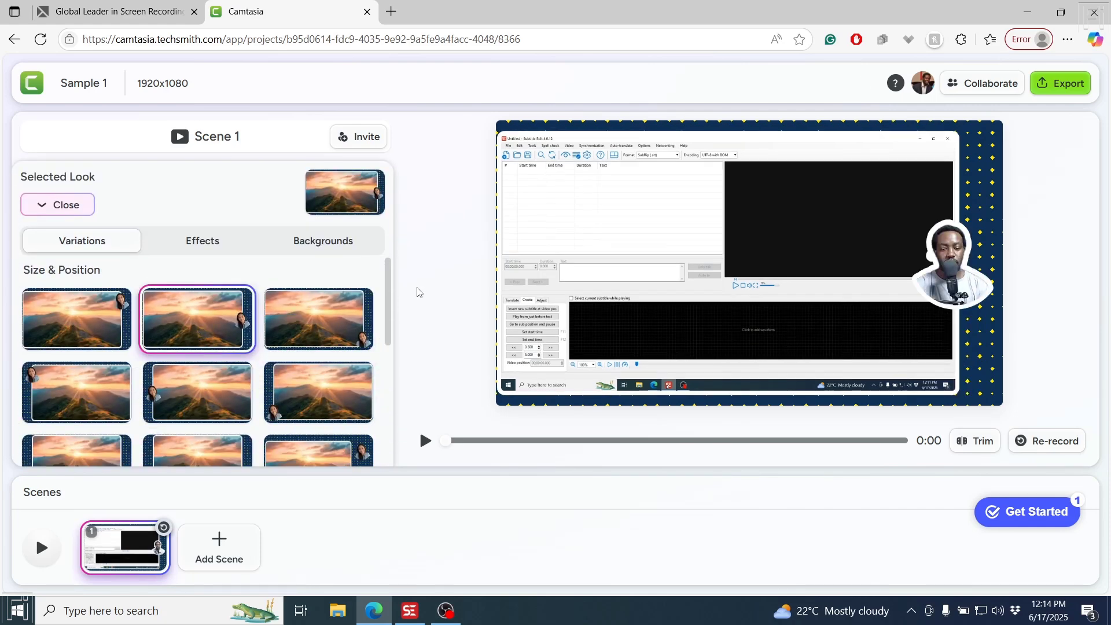
# Change Scene 1's background to the light teal checkered pattern.
pyautogui.click(319, 242)
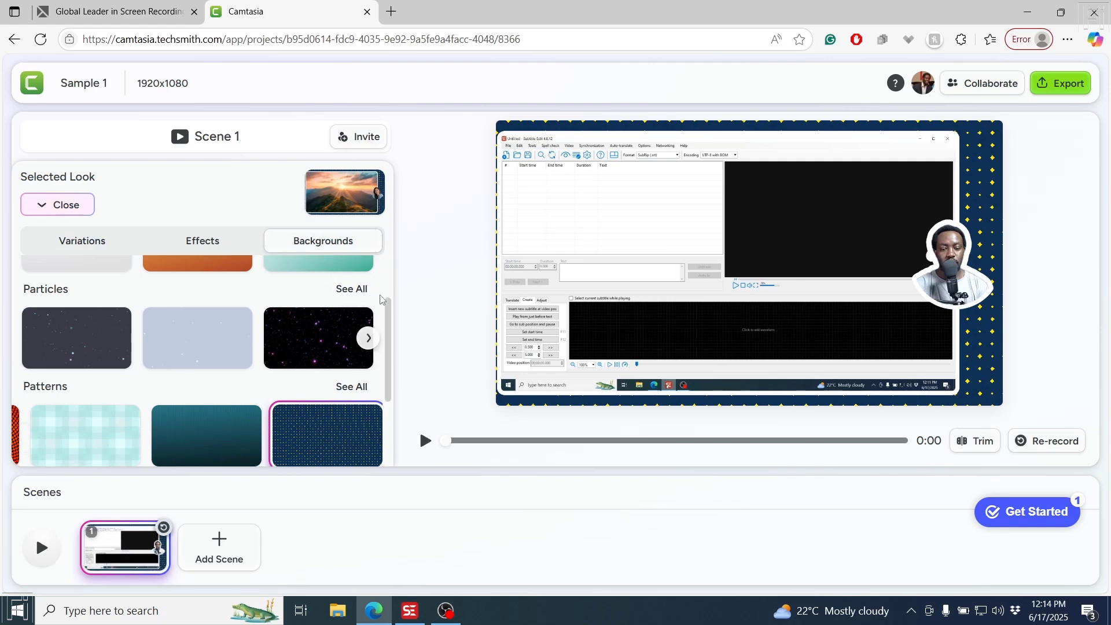
pyautogui.moveTo(385, 322); pyautogui.dragTo(387, 380)
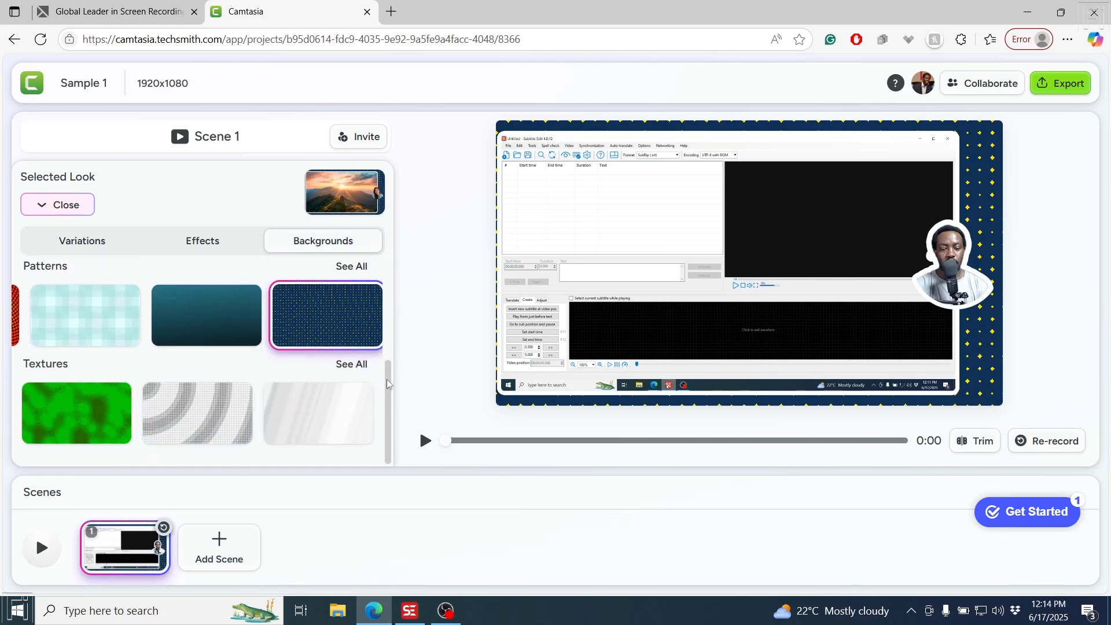
pyautogui.moveTo(282, 315)
pyautogui.click(103, 321)
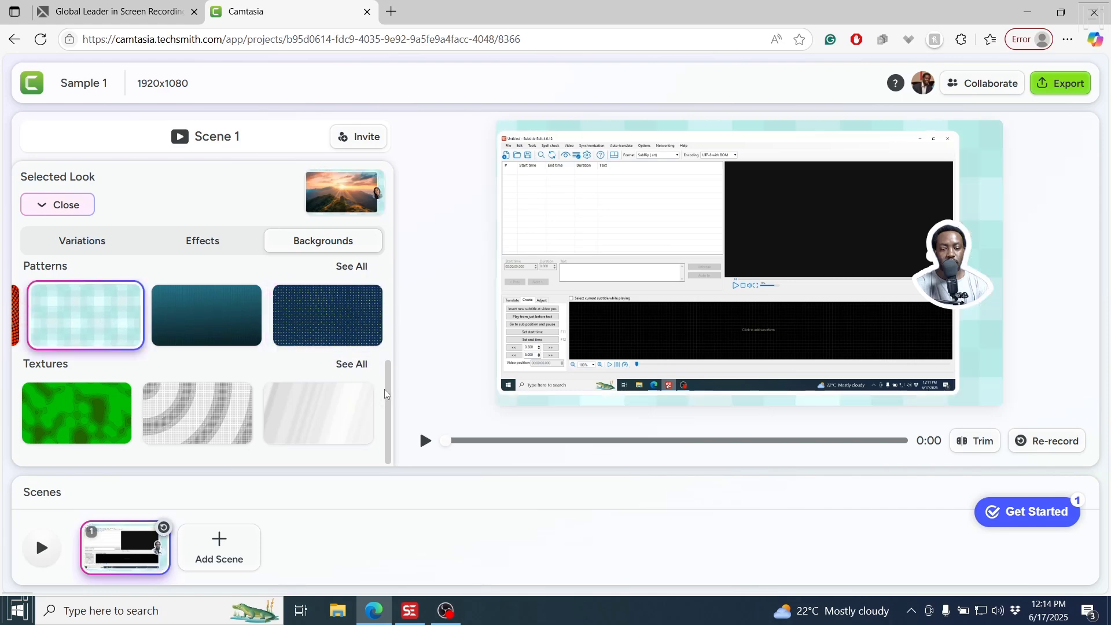
# Remove the Border effect from the screen recording.
pyautogui.moveTo(387, 405); pyautogui.dragTo(401, 246)
pyautogui.click(200, 241)
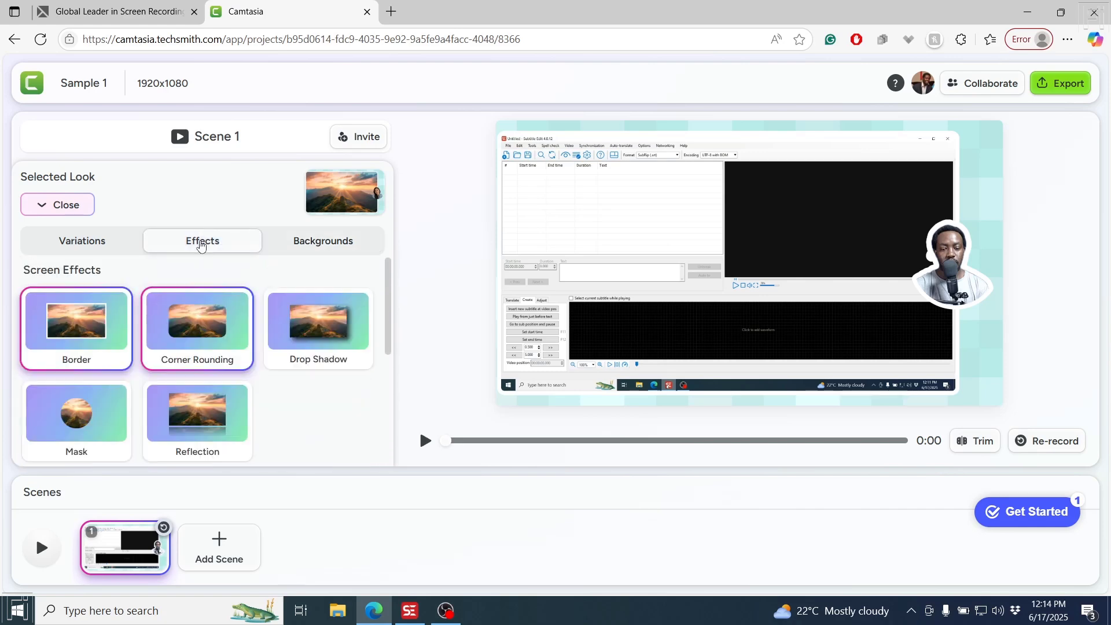
pyautogui.click(84, 329)
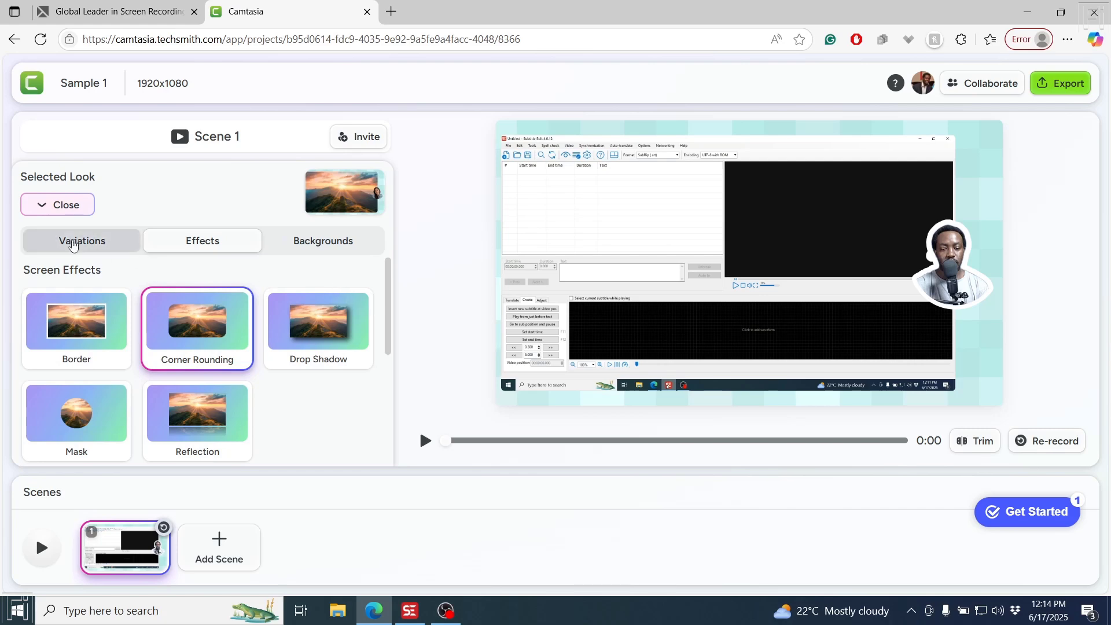
# Try the smaller-screen variations with lower-right and lower-left cameras, and apply the large-screen one with a small lower-right camera.
pyautogui.click(71, 244)
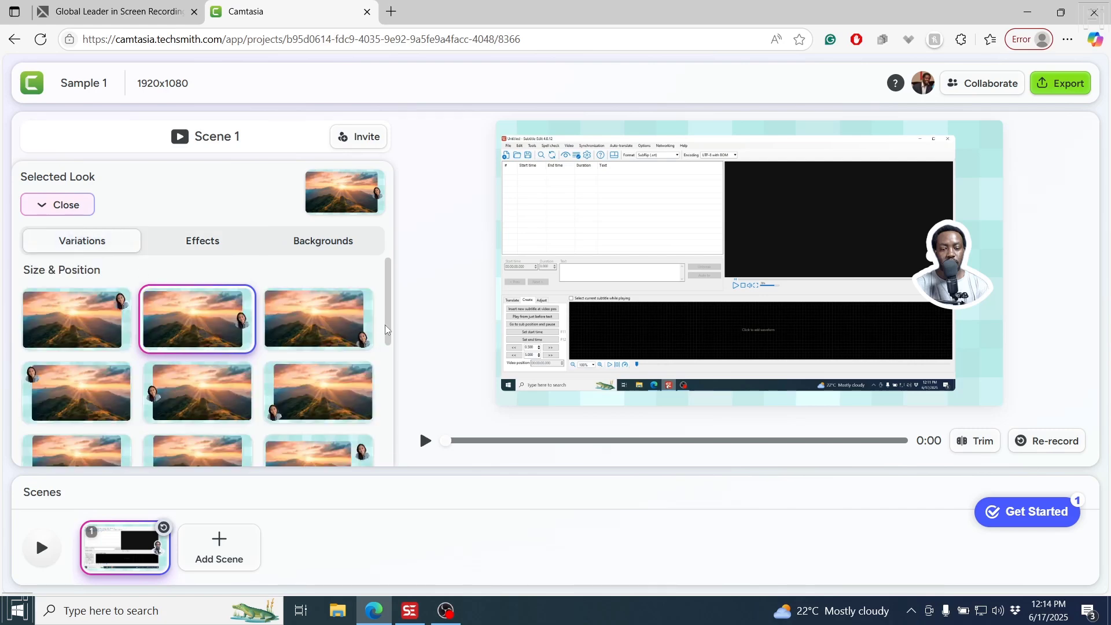
pyautogui.moveTo(388, 280); pyautogui.dragTo(391, 420)
pyautogui.click(106, 424)
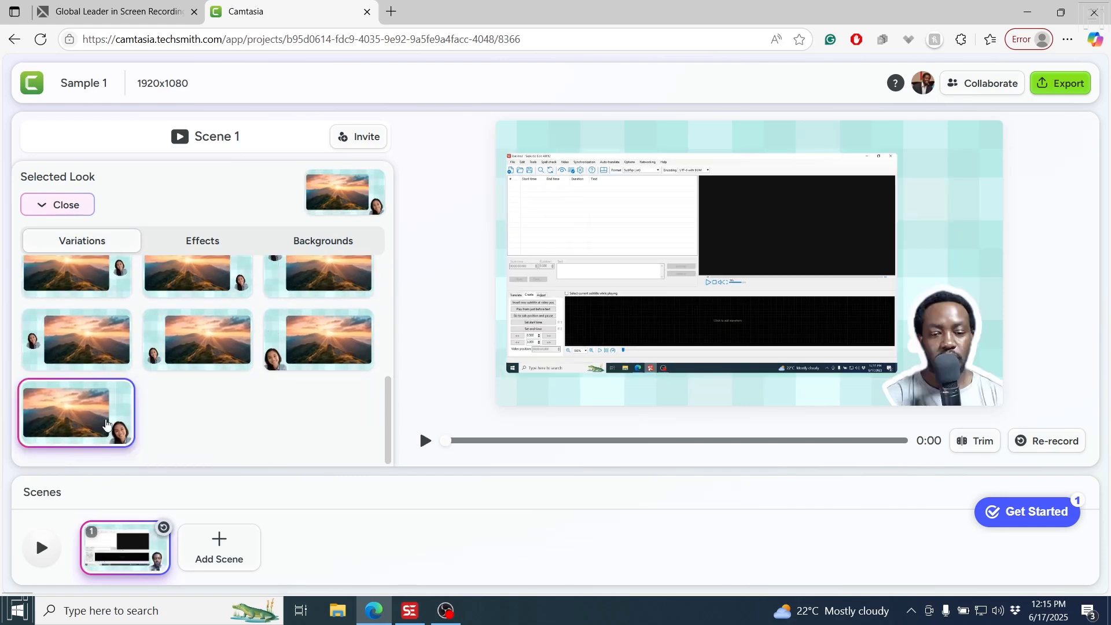
pyautogui.click(157, 355)
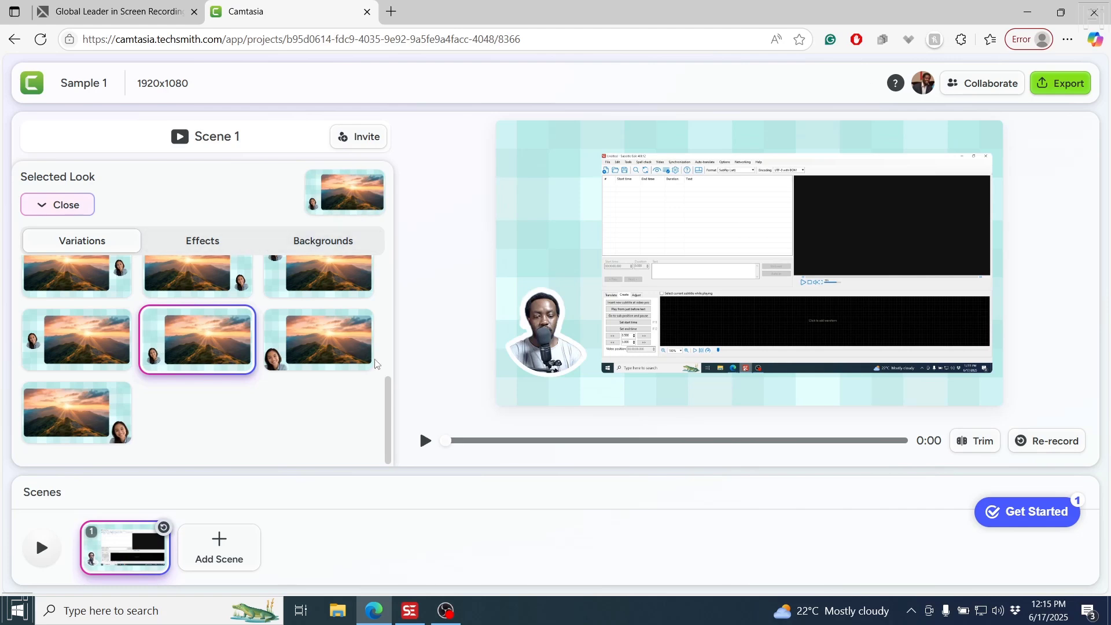
pyautogui.moveTo(389, 385); pyautogui.dragTo(387, 257)
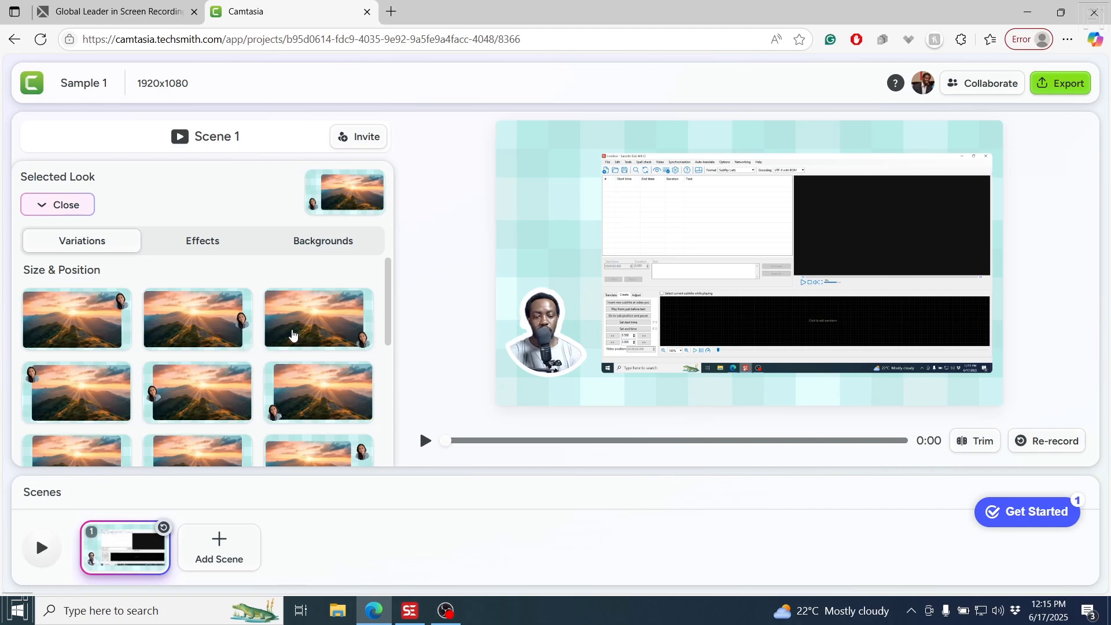
pyautogui.click(310, 331)
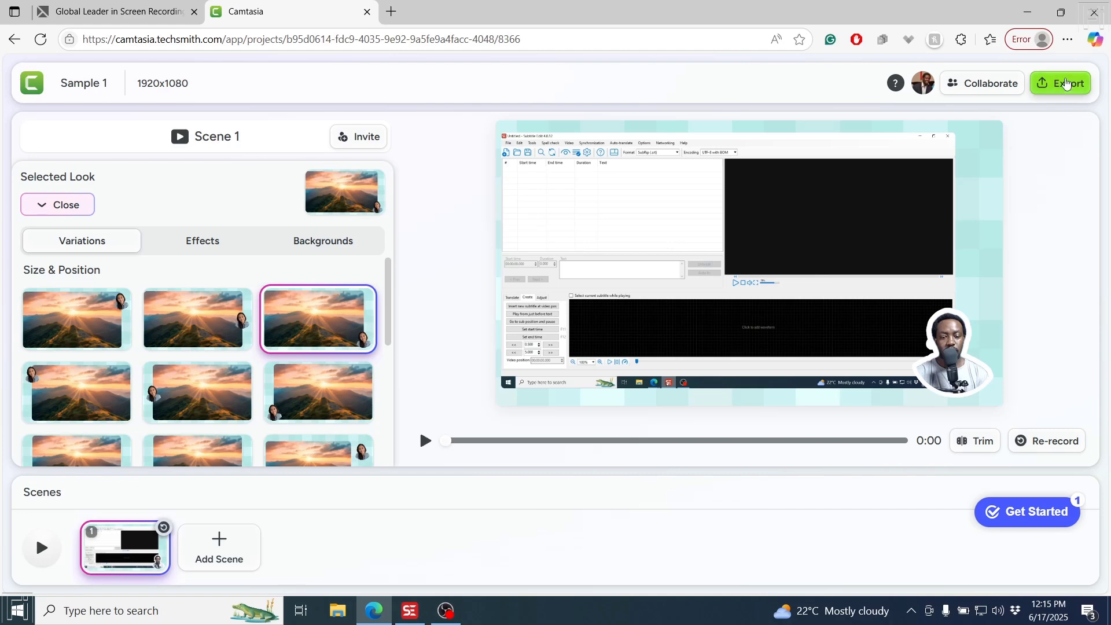
# Show the export options for the Sample 1 project and close them without exporting.
pyautogui.click(1067, 82)
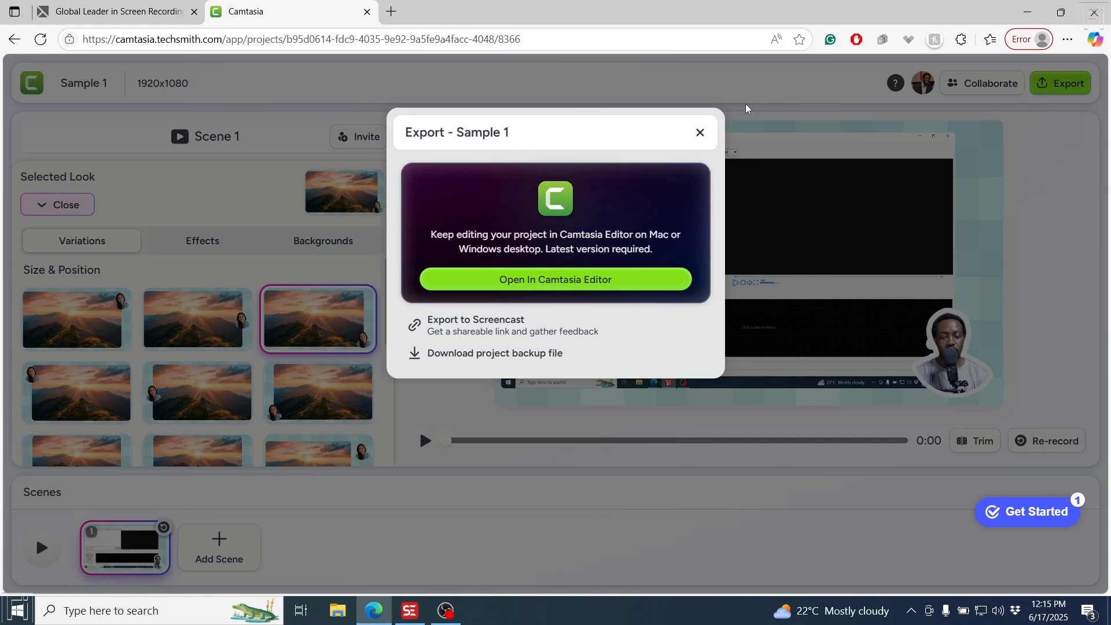
pyautogui.click(699, 133)
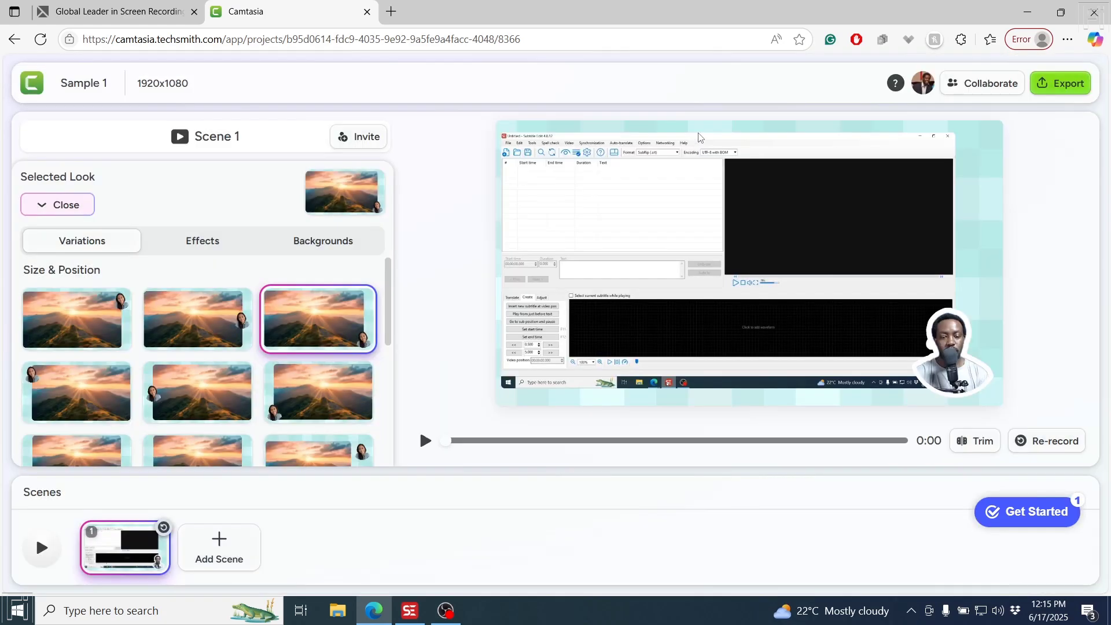